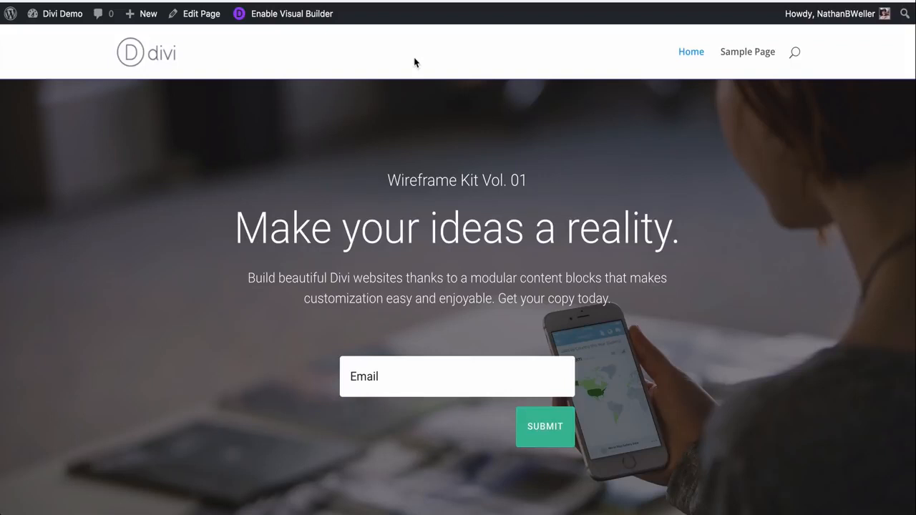
Enable the Visual Builder on the home page and insert a fullwidth section directly below the hero section.
{"action": "left_click", "coordinate": [307, 16]}
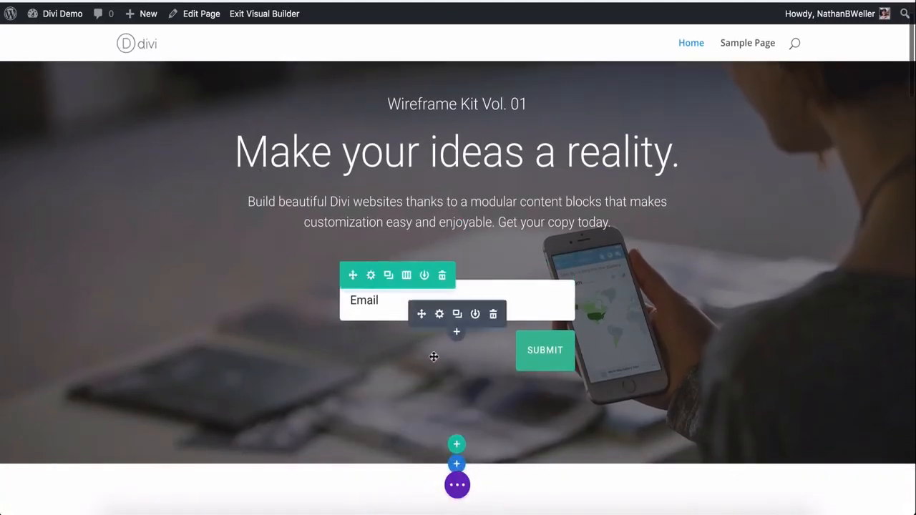
{"action": "scroll", "coordinate": [241, 356], "scroll_direction": "down", "scroll_amount": 2}
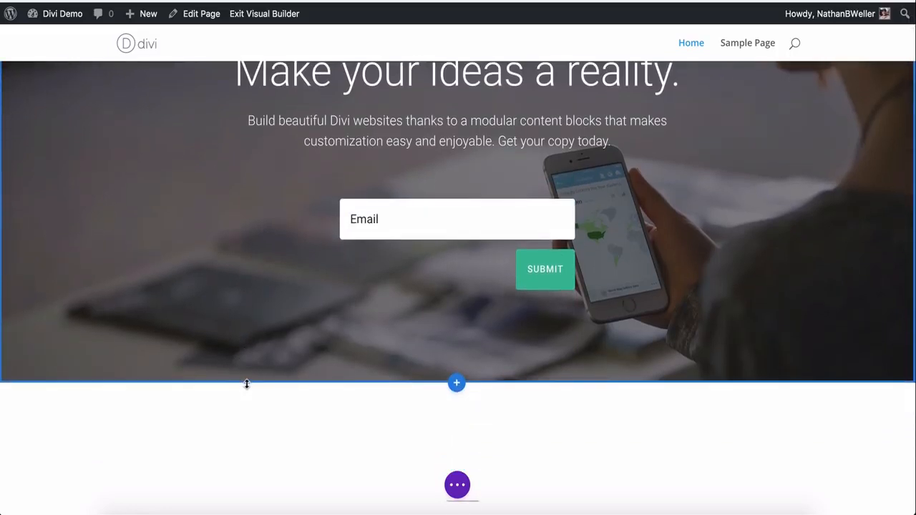
{"action": "left_click", "coordinate": [457, 387]}
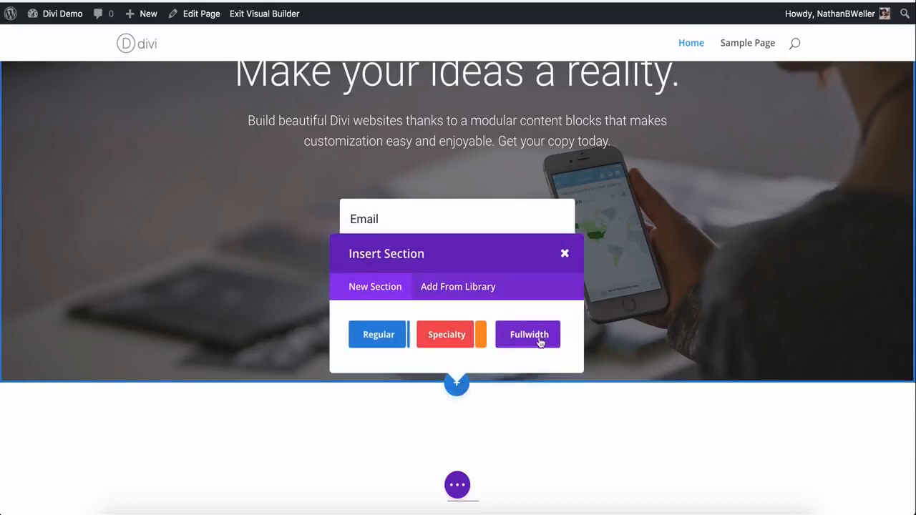
{"action": "left_click", "coordinate": [542, 341]}
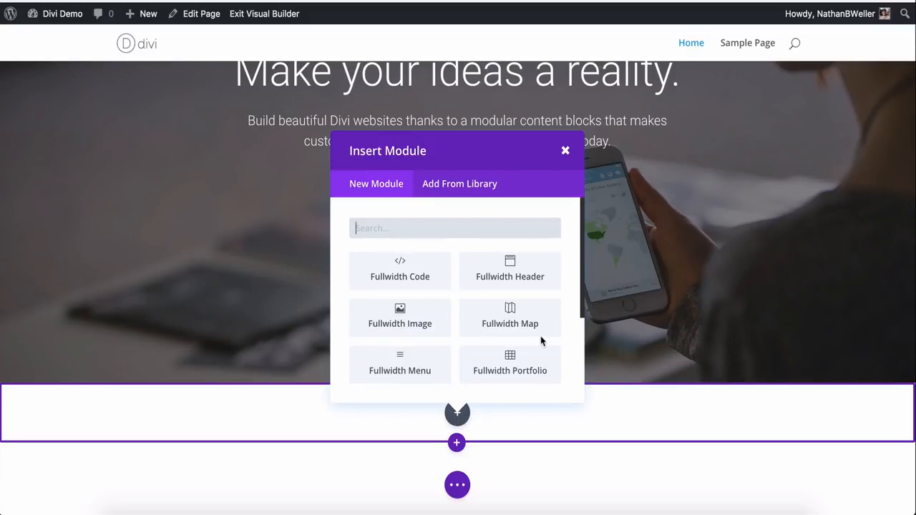
Insert a Fullwidth Slider module into the new section and add a first slide to it.
{"action": "scroll", "coordinate": [542, 342], "scroll_direction": "down", "scroll_amount": 2}
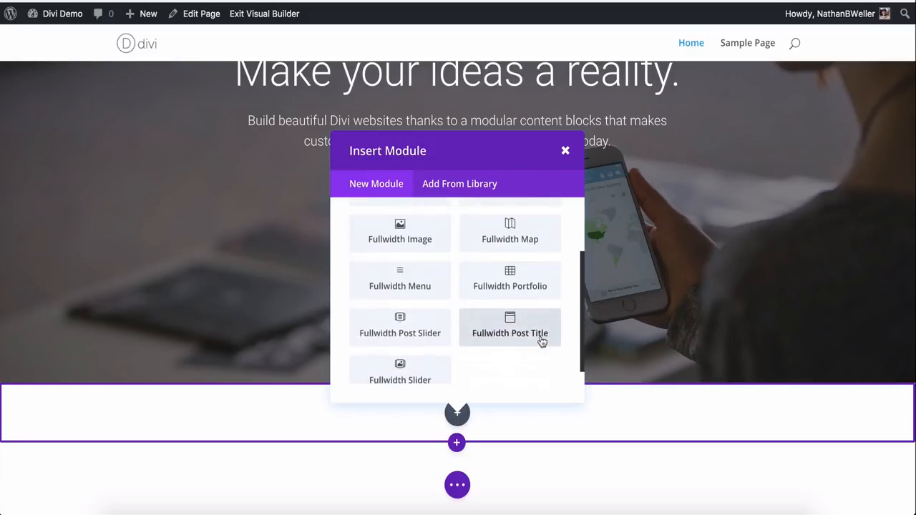
{"action": "left_click", "coordinate": [405, 372]}
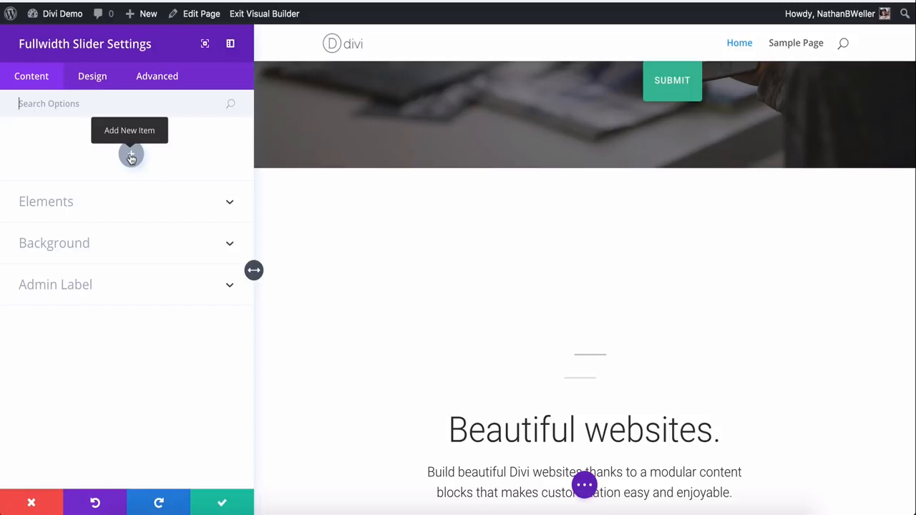
{"action": "left_click", "coordinate": [131, 156]}
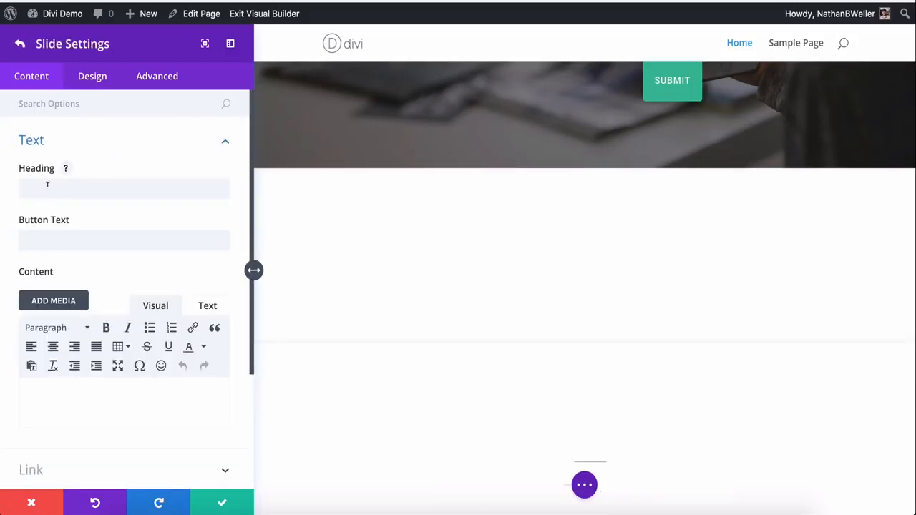
Copy the hero title "Make your ideas a reality." into the slide's heading.
{"action": "scroll", "coordinate": [376, 199], "scroll_direction": "up", "scroll_amount": 5}
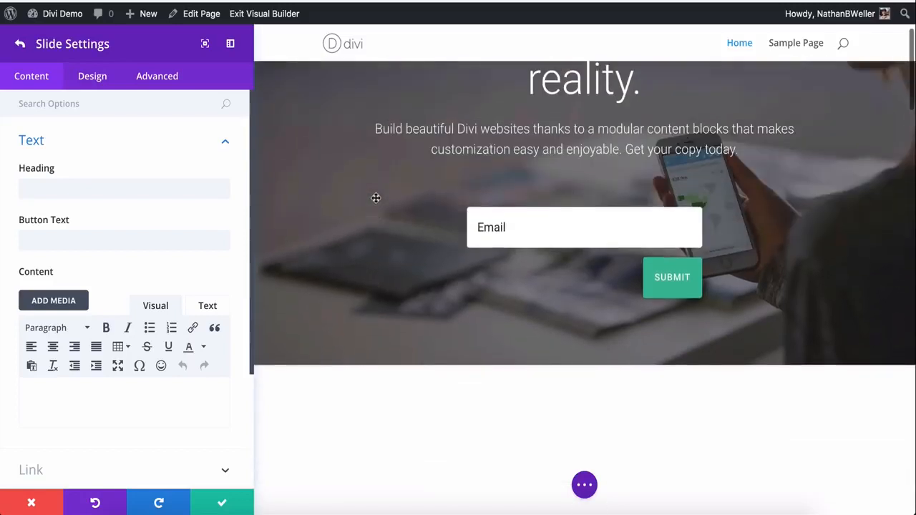
{"action": "left_click_drag", "start_coordinate": [640, 202], "coordinate": [419, 148]}
{"action": "key", "text": "ctrl+c"}
{"action": "scroll", "coordinate": [92, 272], "scroll_direction": "down", "scroll_amount": 1}
{"action": "scroll", "coordinate": [91, 270], "scroll_direction": "up", "scroll_amount": 1}
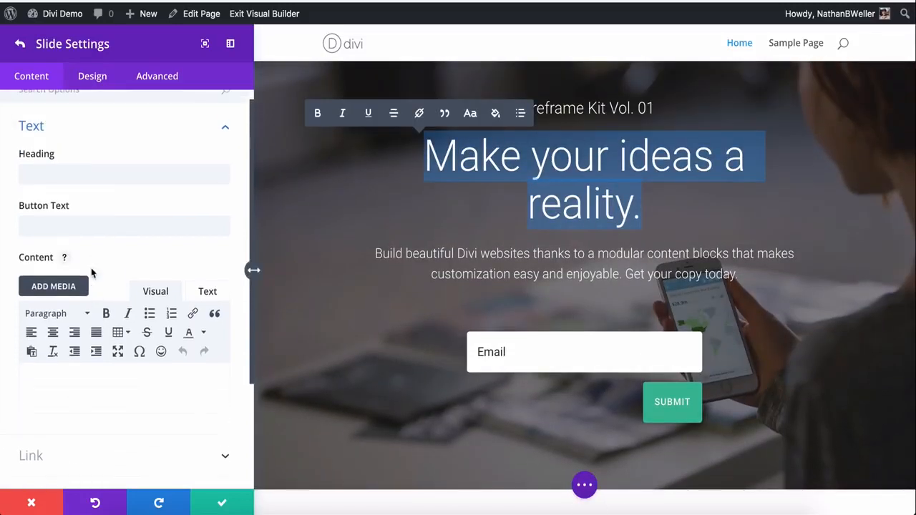
{"action": "left_click", "coordinate": [104, 166]}
{"action": "key", "text": "ctrl+v"}
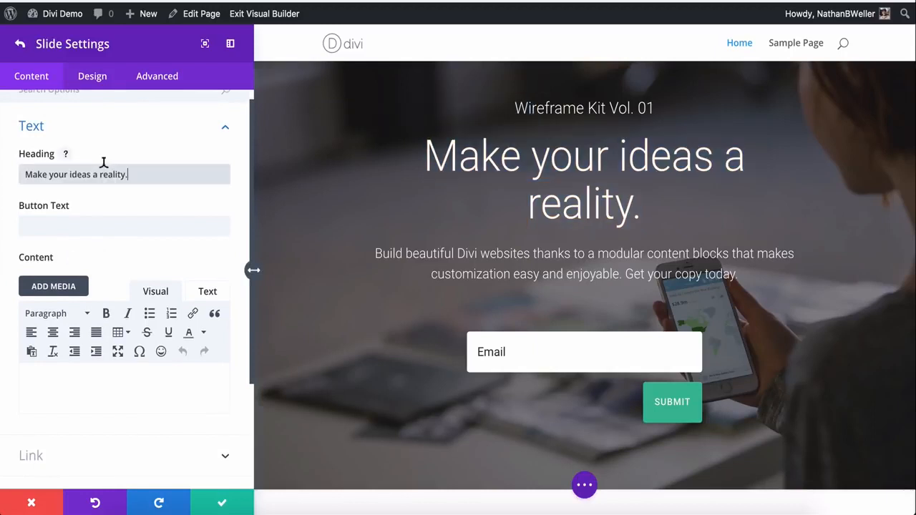
Set the slide's button text to "Learn More" and copy the hero's descriptive paragraph into the slide's content.
{"action": "left_click_drag", "start_coordinate": [377, 251], "coordinate": [609, 294]}
{"action": "key", "text": "ctrl+c"}
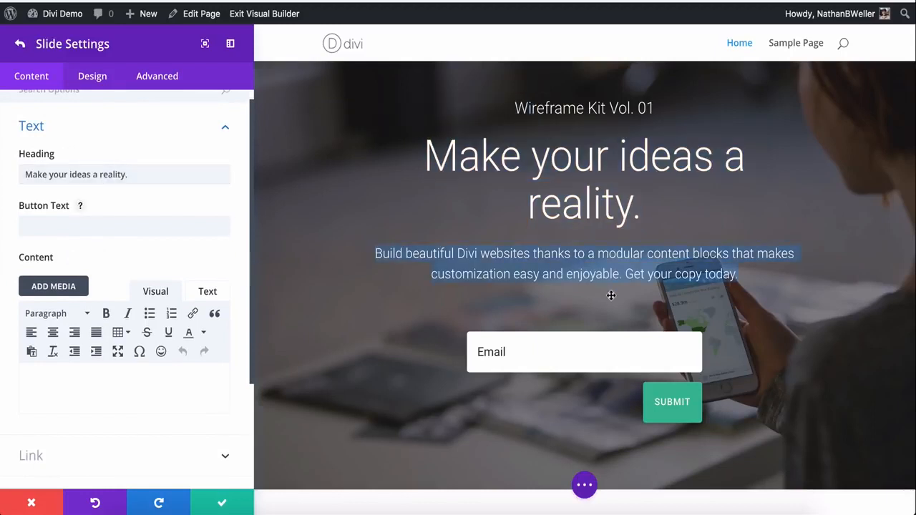
{"action": "left_click", "coordinate": [138, 224]}
{"action": "type", "text": "Learn"}
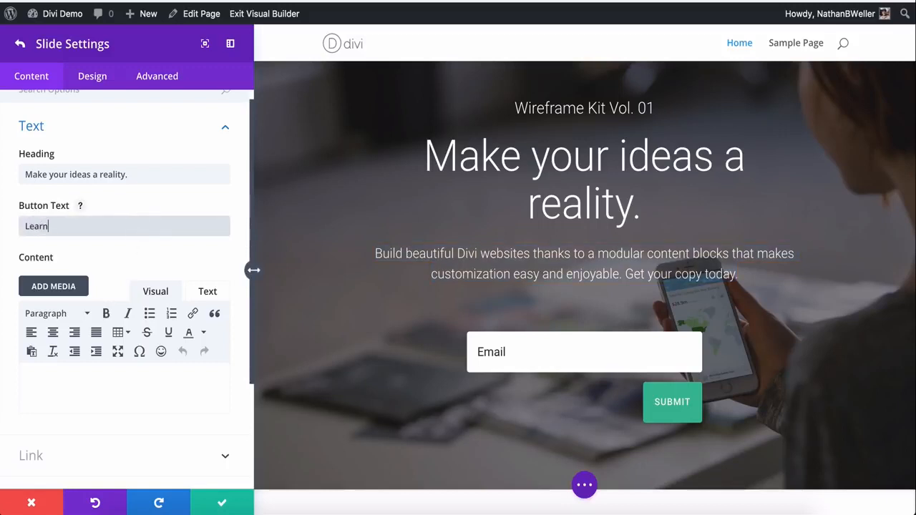
{"action": "type", "text": " More"}
{"action": "scroll", "coordinate": [137, 222], "scroll_direction": "down", "scroll_amount": 1}
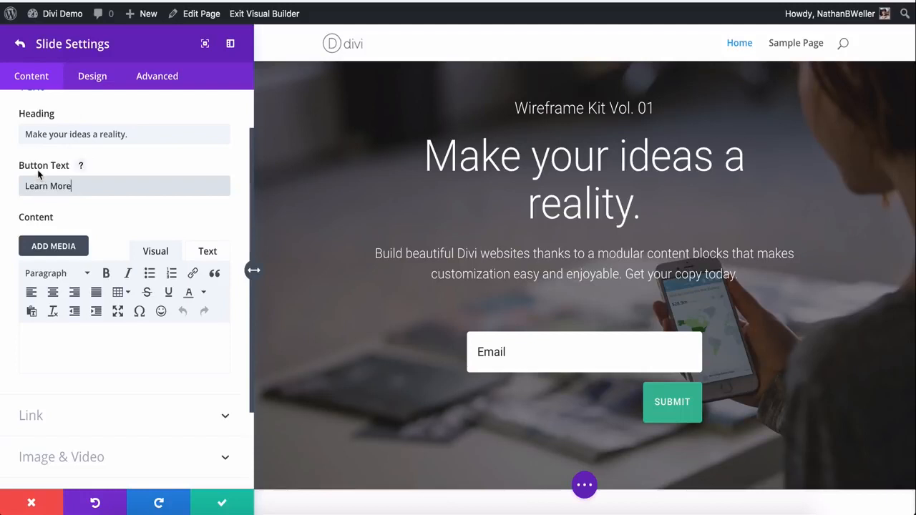
{"action": "left_click", "coordinate": [48, 345]}
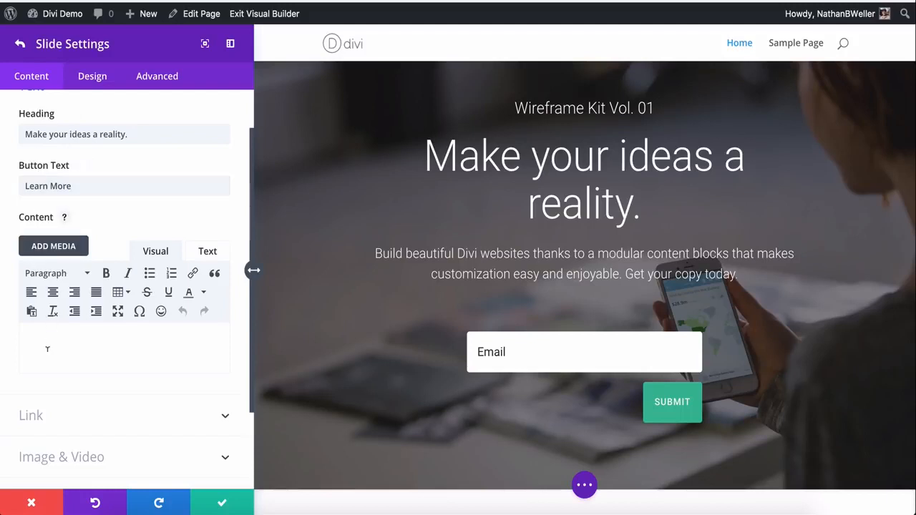
{"action": "key", "text": "ctrl+v"}
{"action": "scroll", "coordinate": [79, 344], "scroll_direction": "down", "scroll_amount": 2}
{"action": "scroll", "coordinate": [402, 269], "scroll_direction": "down", "scroll_amount": 5}
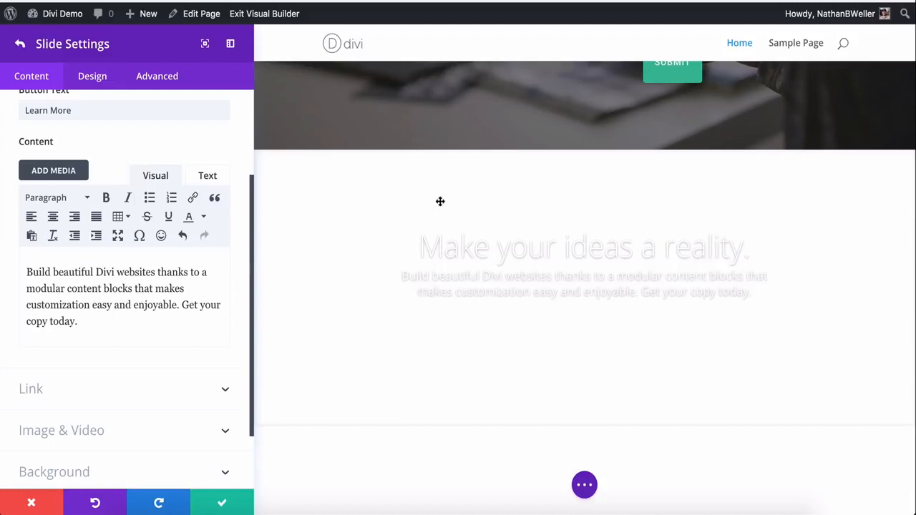
Review the slide's link settings for the button URL.
{"action": "left_click", "coordinate": [103, 388]}
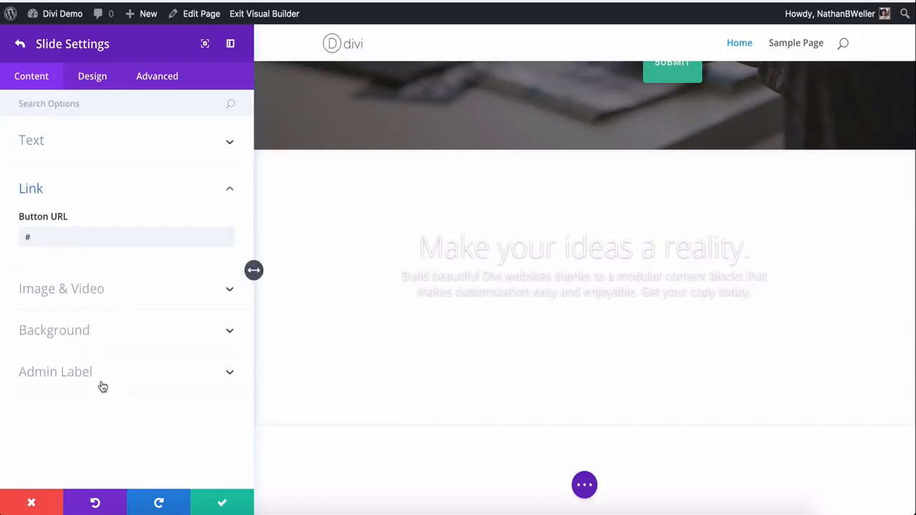
{"action": "left_click_drag", "start_coordinate": [37, 230], "coordinate": [14, 233]}
{"action": "left_click", "coordinate": [53, 234]}
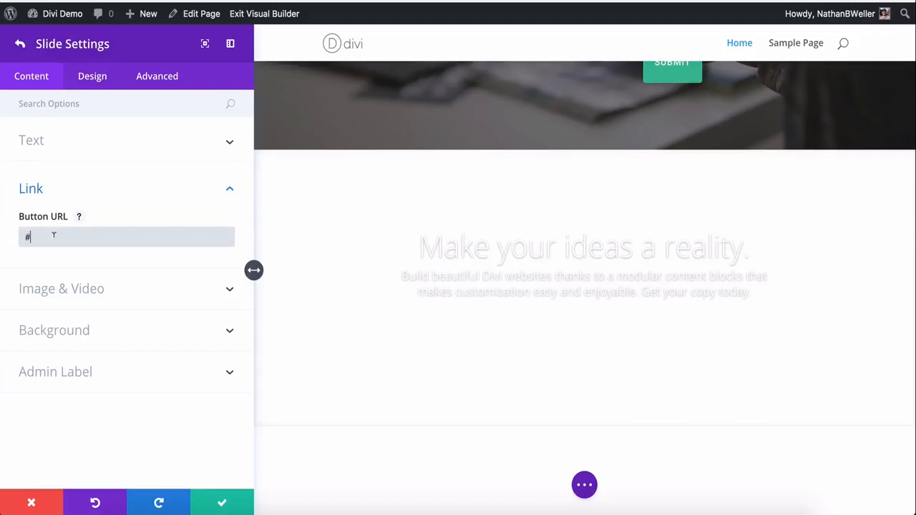
Set the slide image to the phone mockup 064.png from the media library.
{"action": "left_click", "coordinate": [42, 299]}
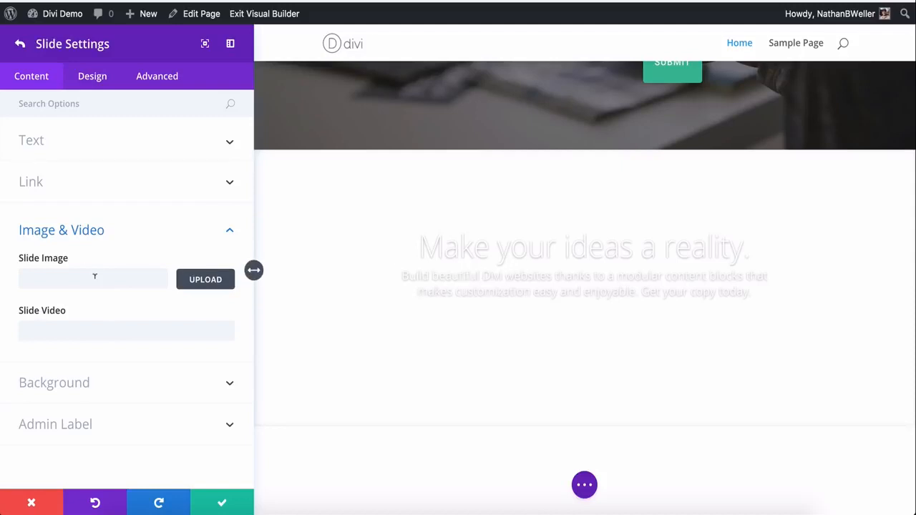
{"action": "left_click", "coordinate": [200, 286]}
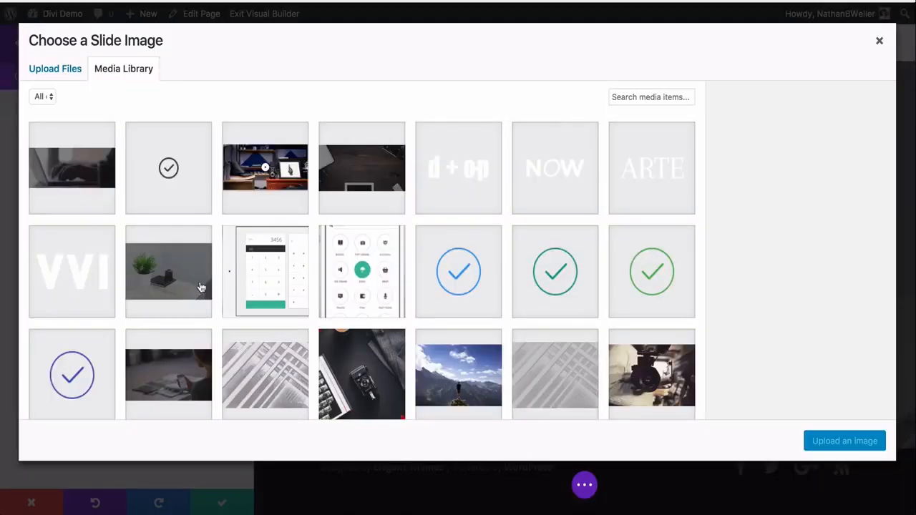
{"action": "scroll", "coordinate": [201, 287], "scroll_direction": "down", "scroll_amount": 1}
{"action": "left_click", "coordinate": [366, 251]}
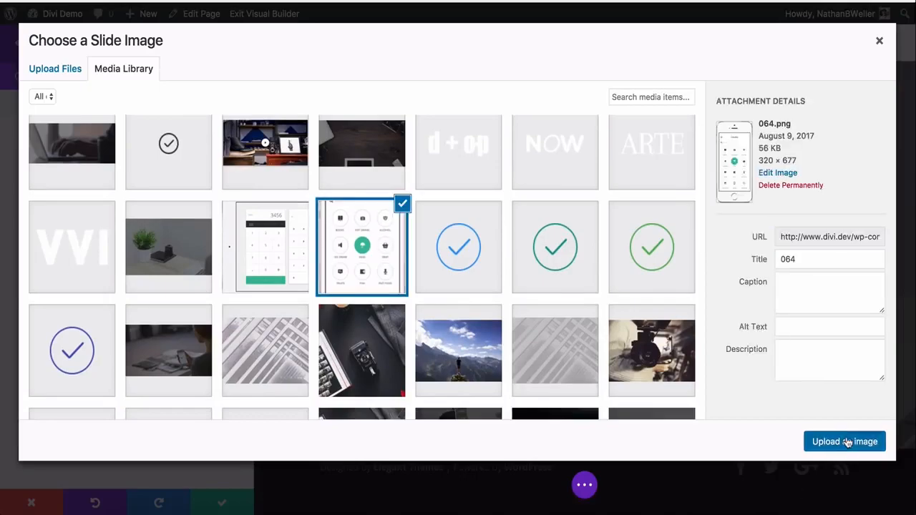
{"action": "left_click", "coordinate": [831, 441]}
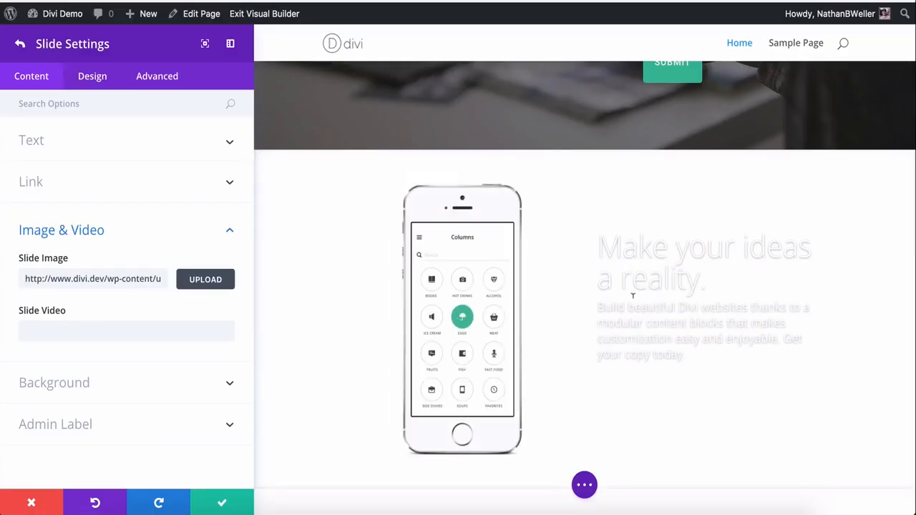
{"action": "scroll", "coordinate": [612, 309], "scroll_direction": "down", "scroll_amount": 1}
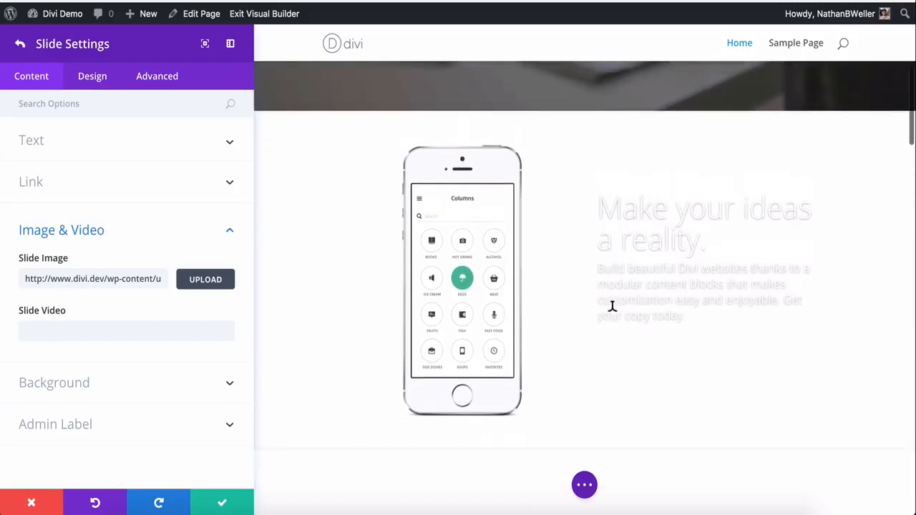
Give the slide a solid blue background color, #0c71c3.
{"action": "left_click", "coordinate": [108, 391]}
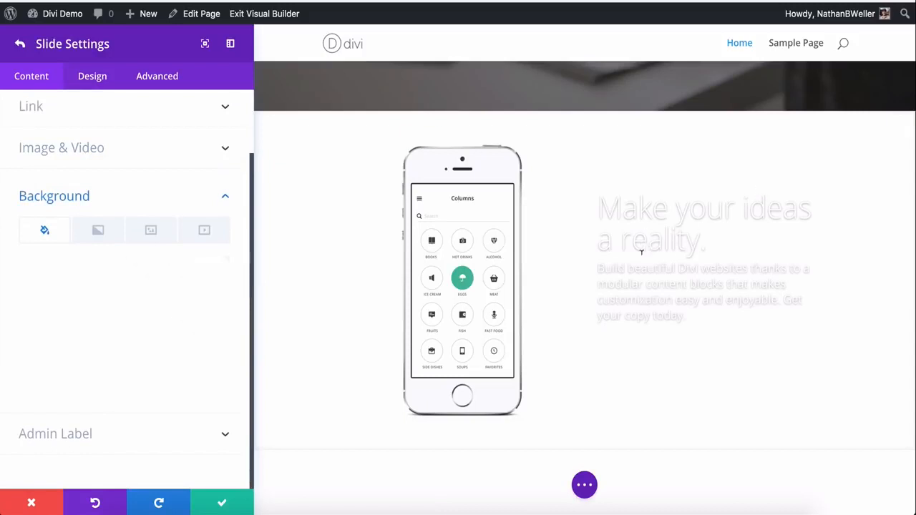
{"action": "left_click", "coordinate": [94, 304]}
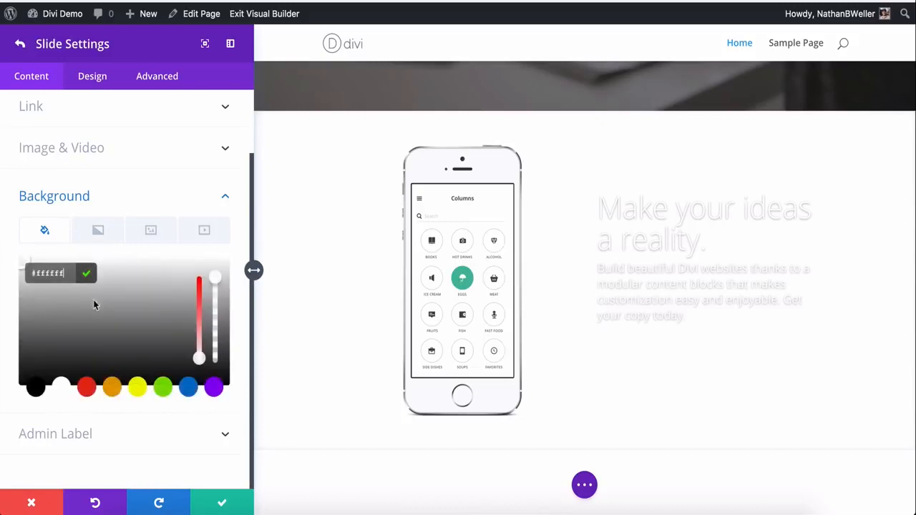
{"action": "left_click", "coordinate": [189, 390]}
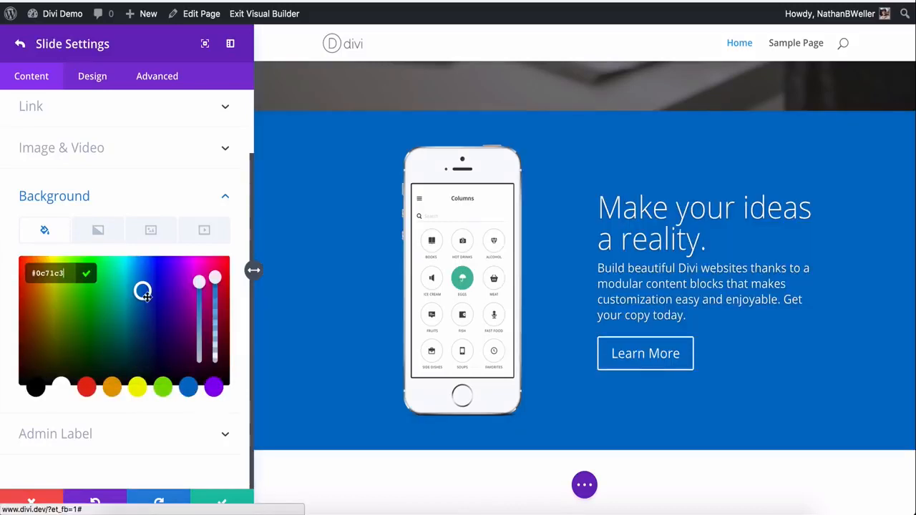
Examine the slide's gradient, image and video background options, including the available background image sizes.
{"action": "left_click", "coordinate": [104, 234]}
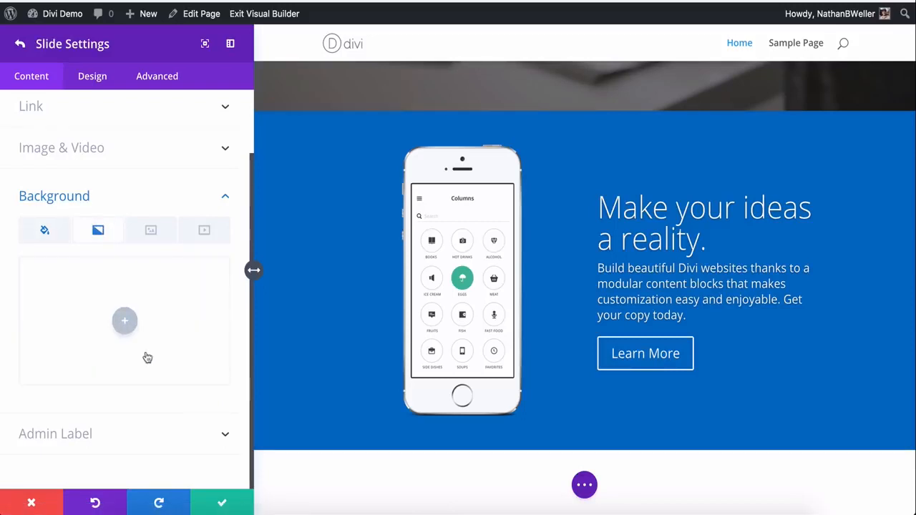
{"action": "left_click", "coordinate": [149, 239]}
{"action": "left_click", "coordinate": [203, 236]}
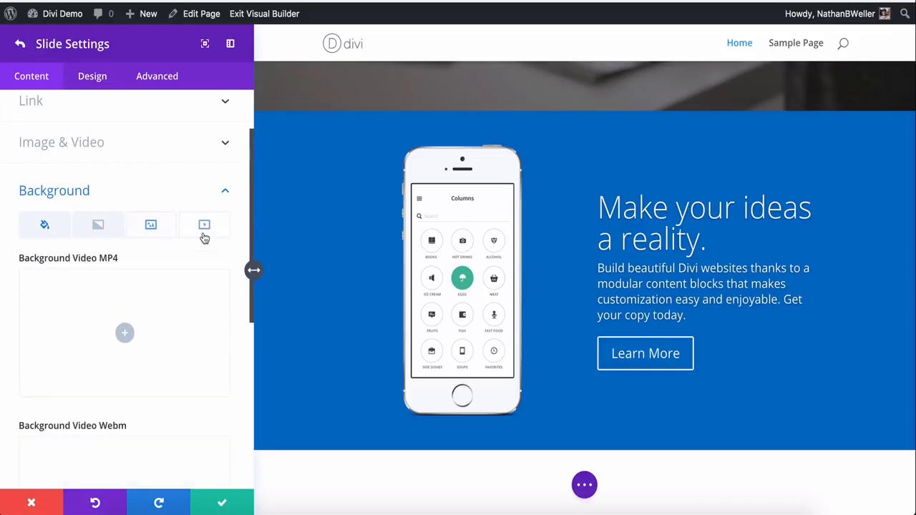
{"action": "scroll", "coordinate": [57, 226], "scroll_direction": "down", "scroll_amount": 5}
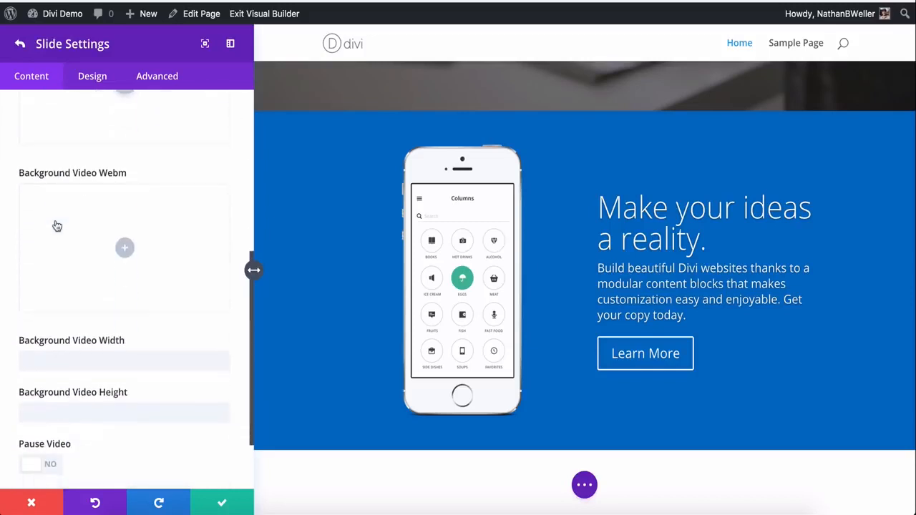
{"action": "scroll", "coordinate": [100, 365], "scroll_direction": "up", "scroll_amount": 5}
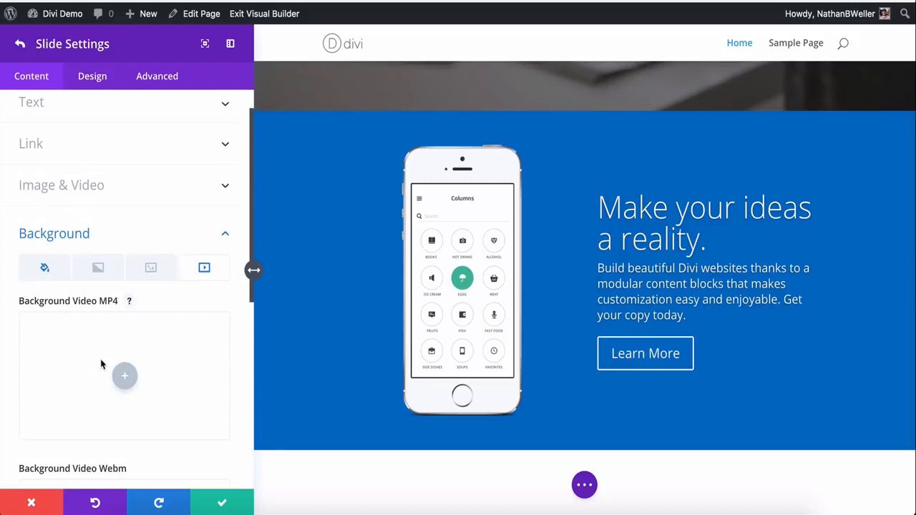
{"action": "scroll", "coordinate": [101, 365], "scroll_direction": "down", "scroll_amount": 1}
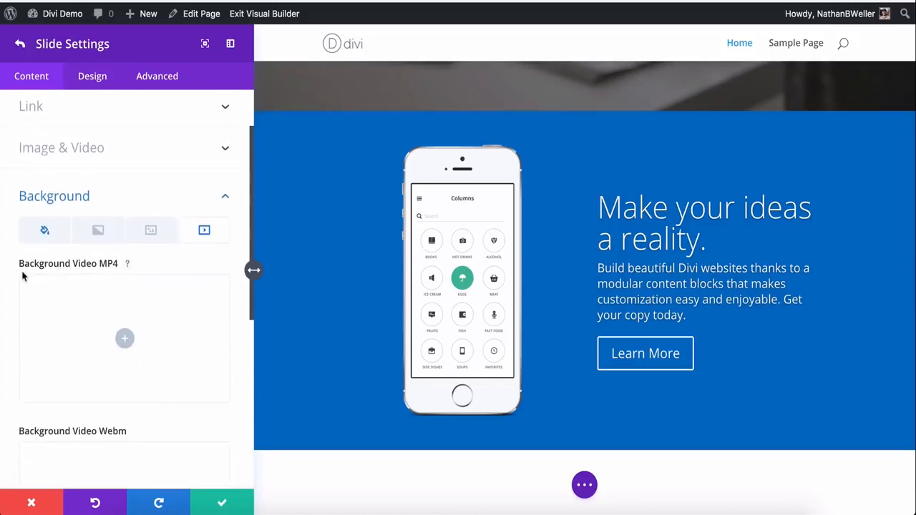
{"action": "left_click", "coordinate": [152, 231]}
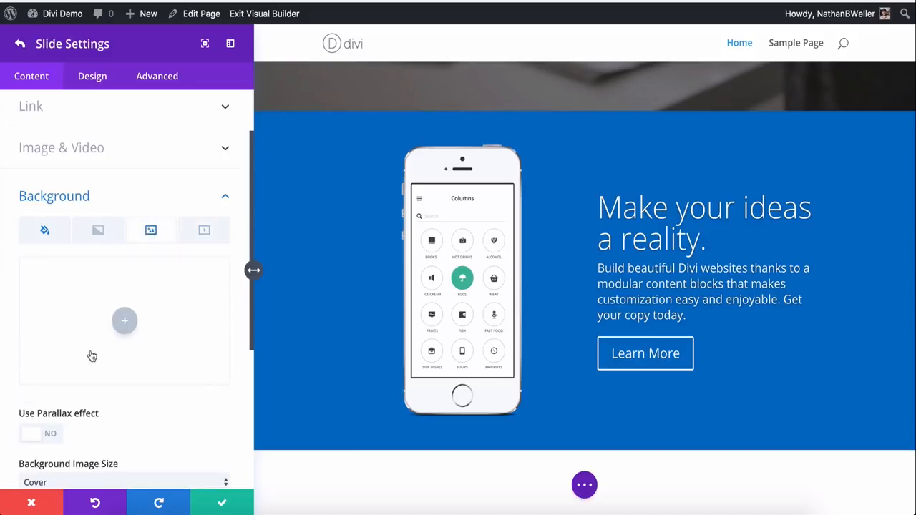
{"action": "scroll", "coordinate": [91, 358], "scroll_direction": "down", "scroll_amount": 5}
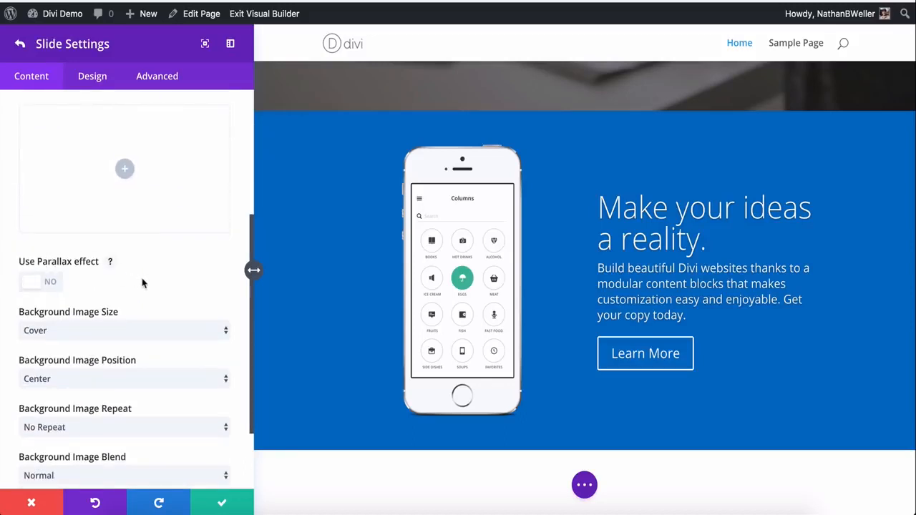
{"action": "scroll", "coordinate": [143, 282], "scroll_direction": "down", "scroll_amount": 1}
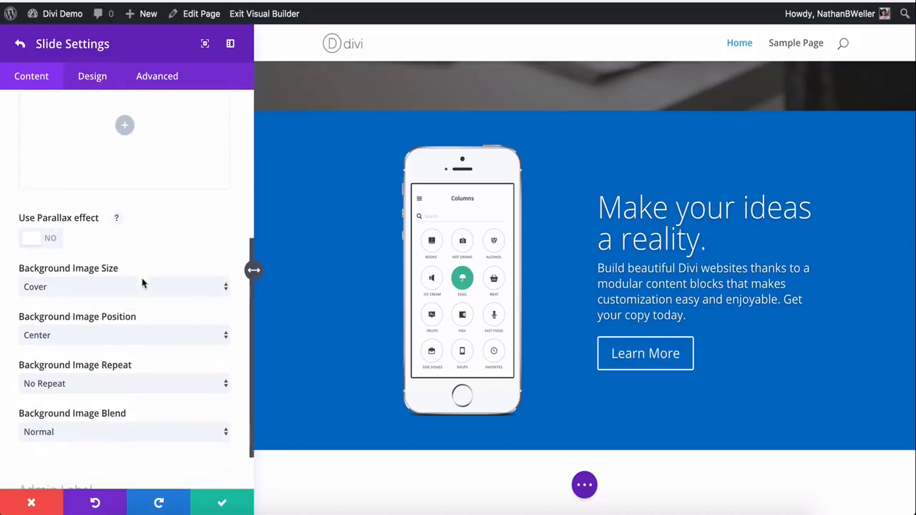
{"action": "left_click", "coordinate": [56, 287]}
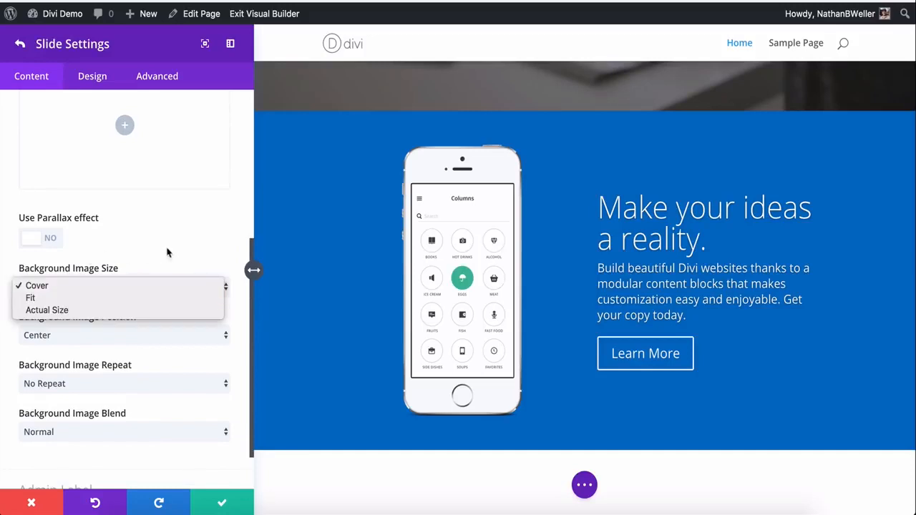
{"action": "left_click", "coordinate": [149, 274]}
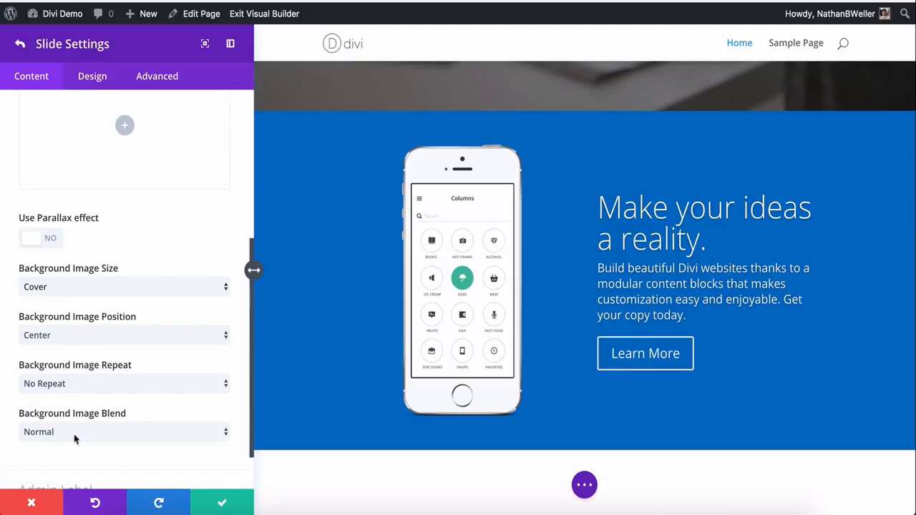
Review the blend modes available for the slide's background image without changing the selection.
{"action": "scroll", "coordinate": [74, 439], "scroll_direction": "down", "scroll_amount": 1}
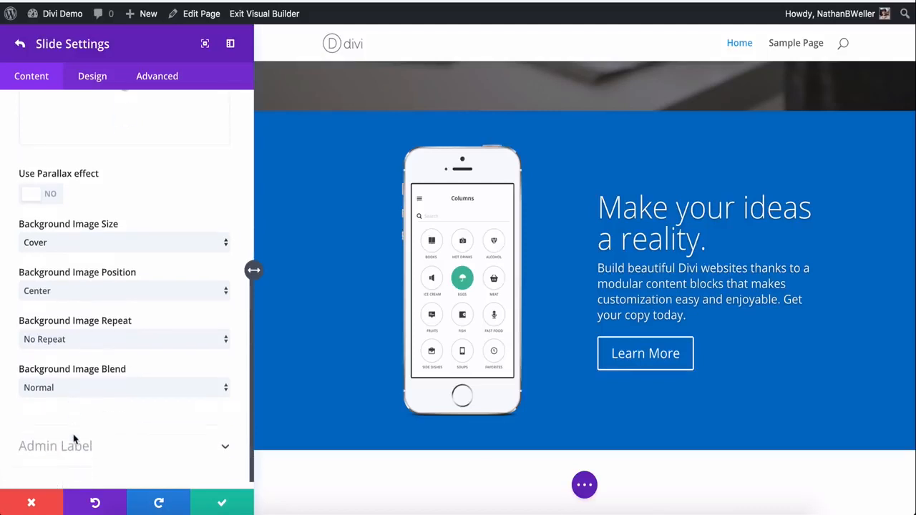
{"action": "left_click", "coordinate": [109, 390]}
{"action": "scroll", "coordinate": [109, 391], "scroll_direction": "down", "scroll_amount": 3}
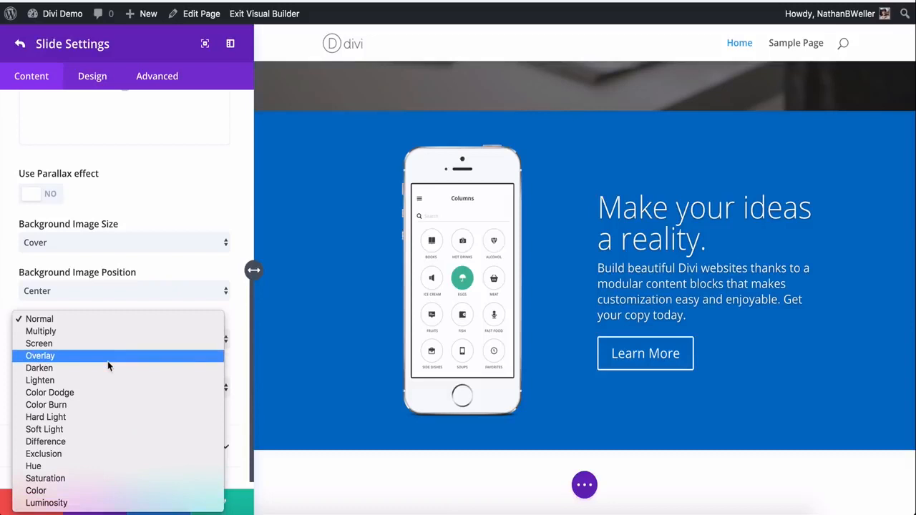
{"action": "left_click", "coordinate": [183, 268]}
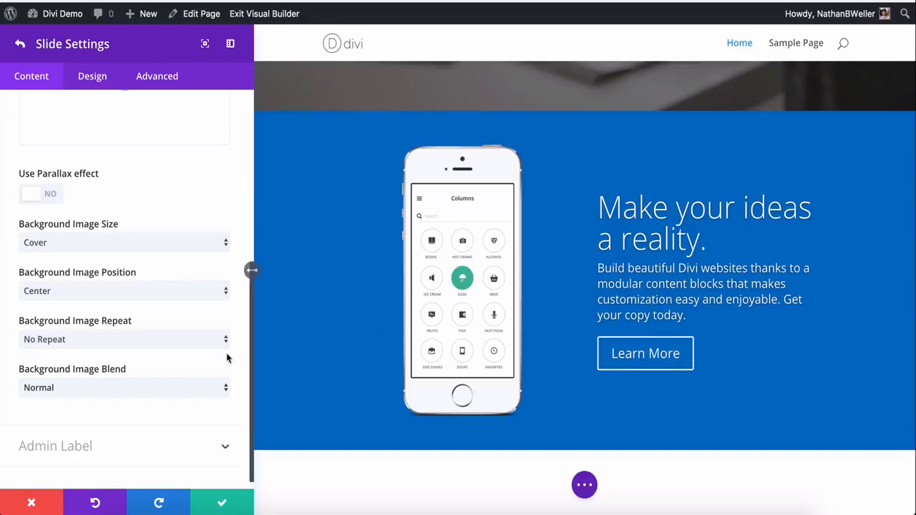
Return to the slider module's settings and duplicate the "Make your ideas a reality." slide twice.
{"action": "scroll", "coordinate": [163, 375], "scroll_direction": "up", "scroll_amount": 6}
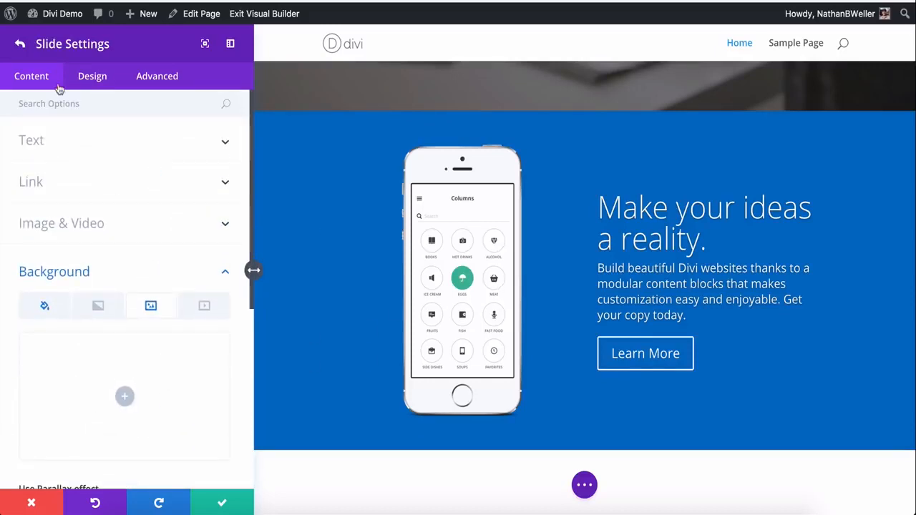
{"action": "left_click", "coordinate": [20, 46]}
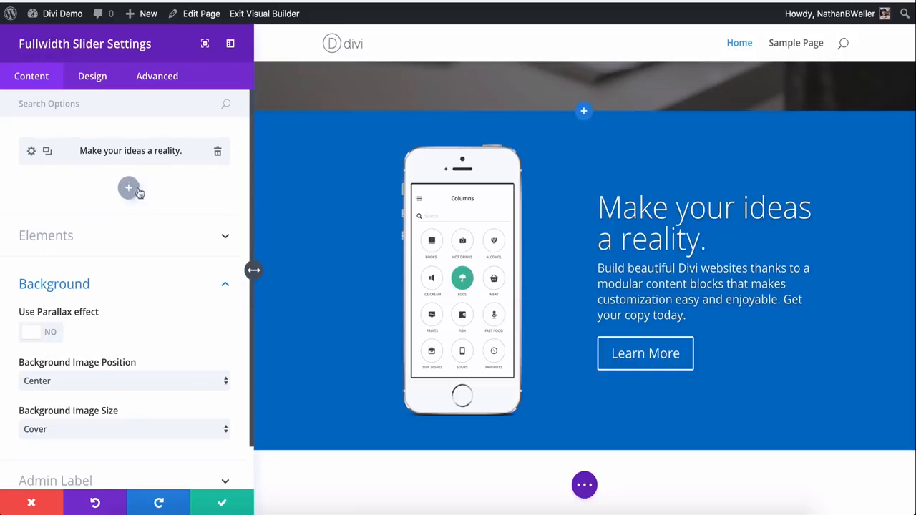
{"action": "left_click", "coordinate": [47, 153]}
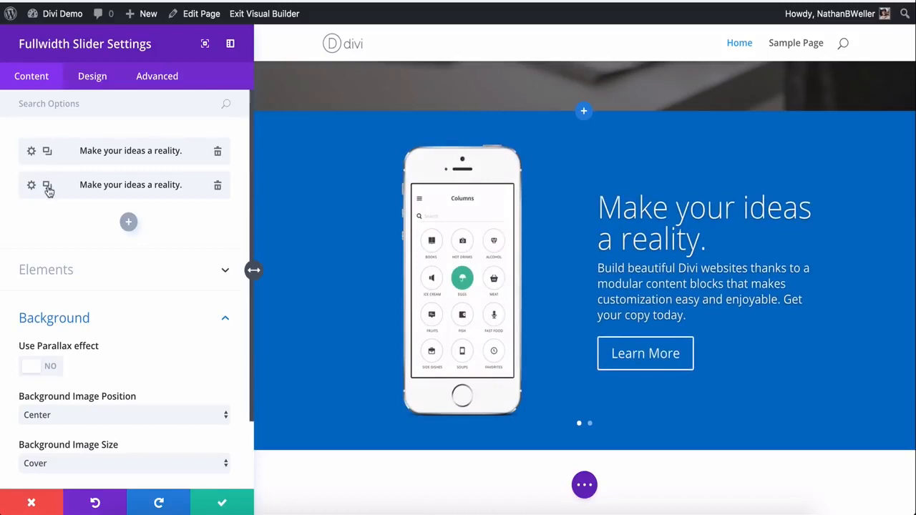
{"action": "left_click", "coordinate": [47, 186]}
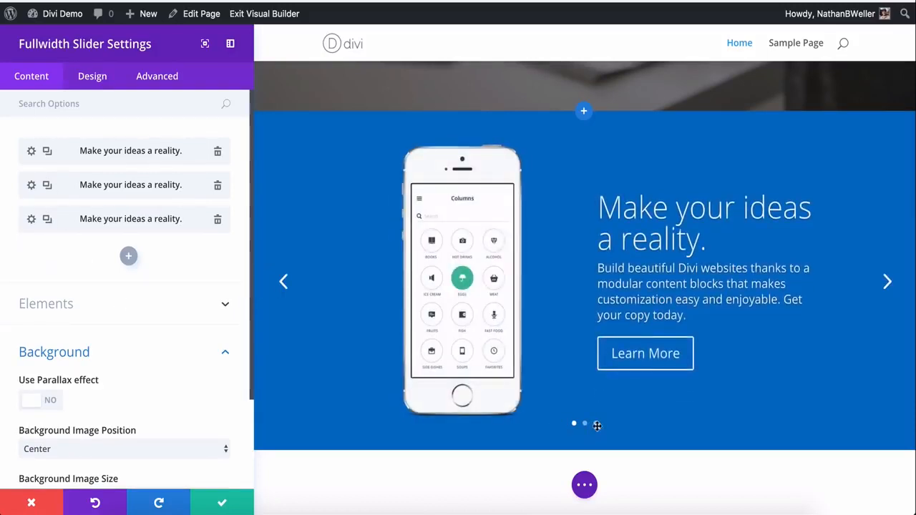
Advance through the duplicated slides in the slider's page preview.
{"action": "left_click", "coordinate": [887, 281]}
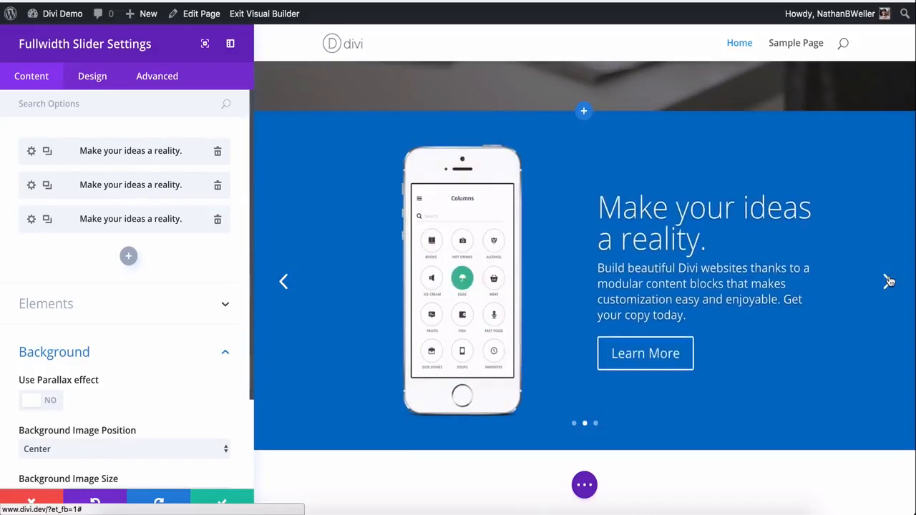
{"action": "left_click", "coordinate": [887, 281]}
{"action": "left_click", "coordinate": [888, 281]}
Look over the slider module's own background options and collapse them.
{"action": "scroll", "coordinate": [127, 321], "scroll_direction": "down", "scroll_amount": 3}
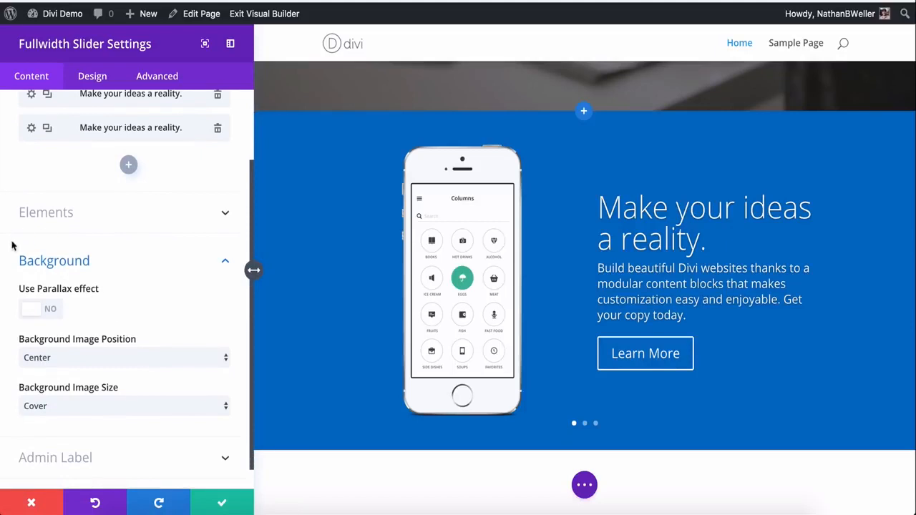
{"action": "scroll", "coordinate": [12, 246], "scroll_direction": "down", "scroll_amount": 1}
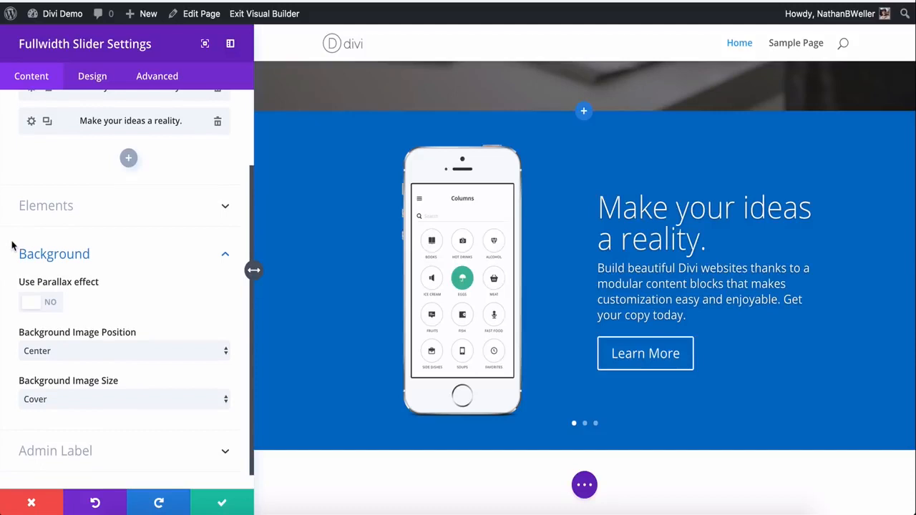
{"action": "scroll", "coordinate": [11, 245], "scroll_direction": "up", "scroll_amount": 3}
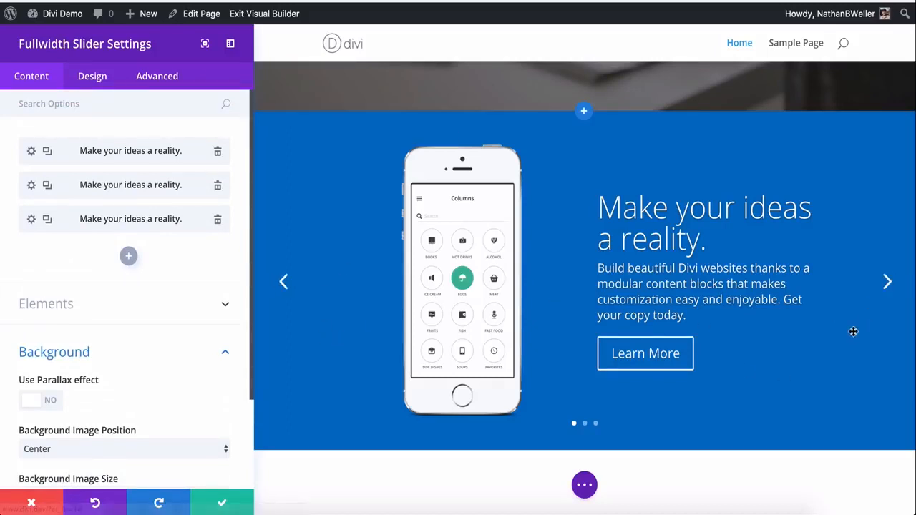
{"action": "left_click", "coordinate": [219, 353]}
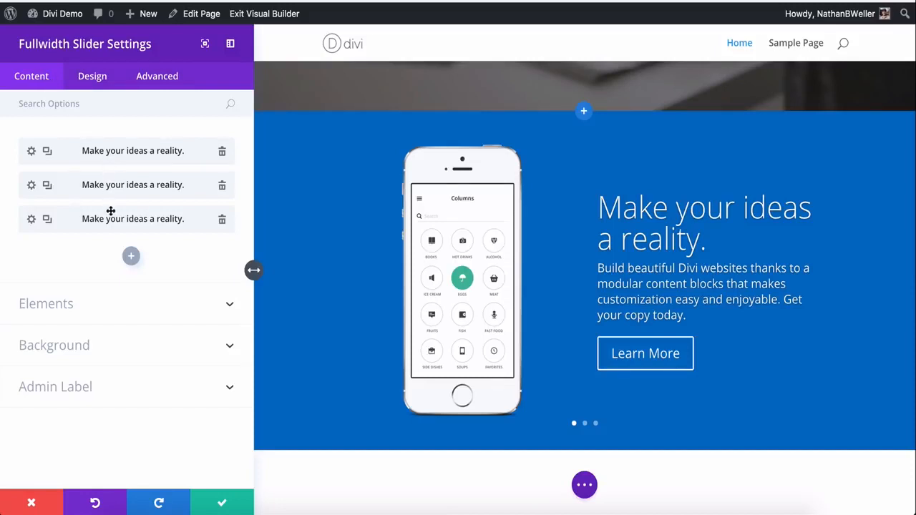
Examine the slider module's elements settings and its admin label field.
{"action": "left_click", "coordinate": [86, 308]}
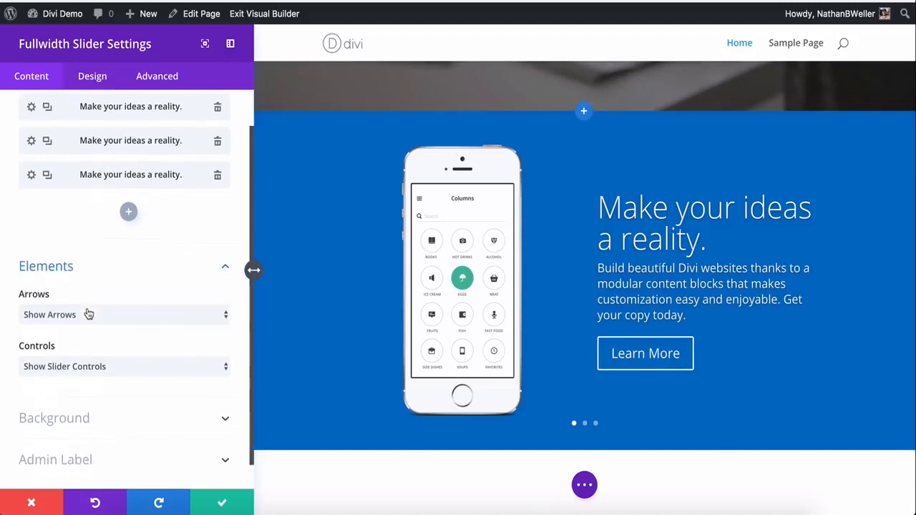
{"action": "left_click", "coordinate": [66, 454]}
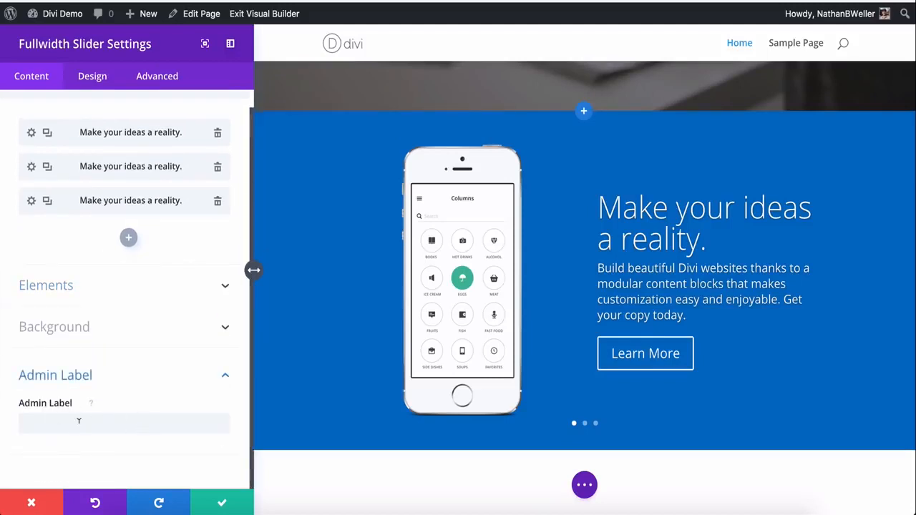
{"action": "left_click", "coordinate": [105, 417]}
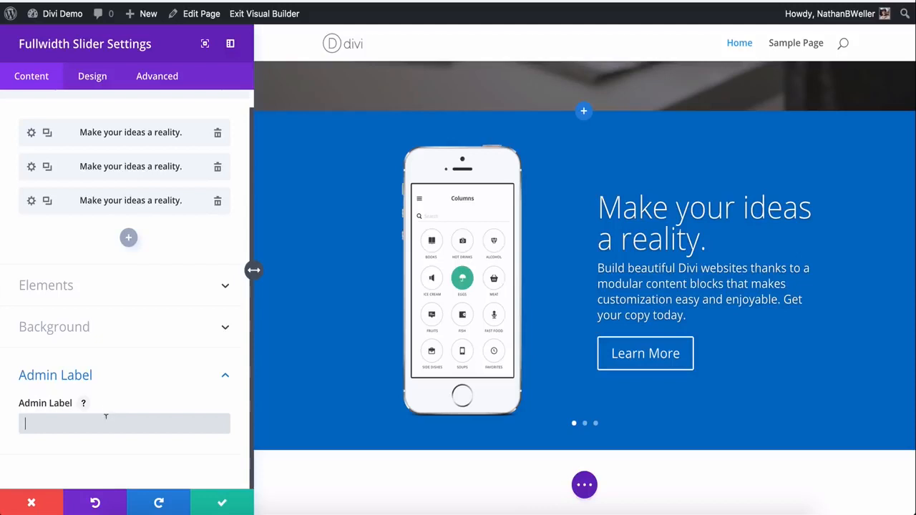
Check the show and hide choices for the slider's arrows and slide controls.
{"action": "left_click", "coordinate": [120, 289]}
{"action": "scroll", "coordinate": [111, 322], "scroll_direction": "down", "scroll_amount": 1}
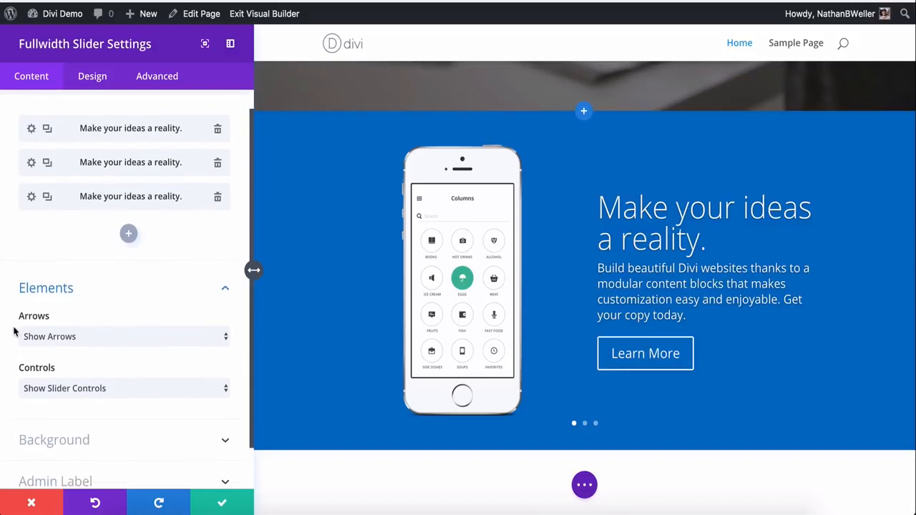
{"action": "left_click", "coordinate": [65, 338]}
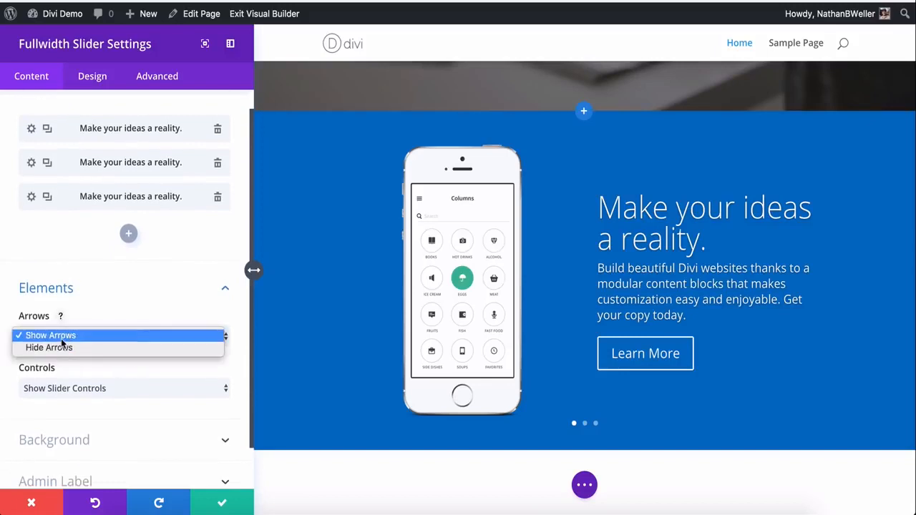
{"action": "left_click", "coordinate": [119, 311]}
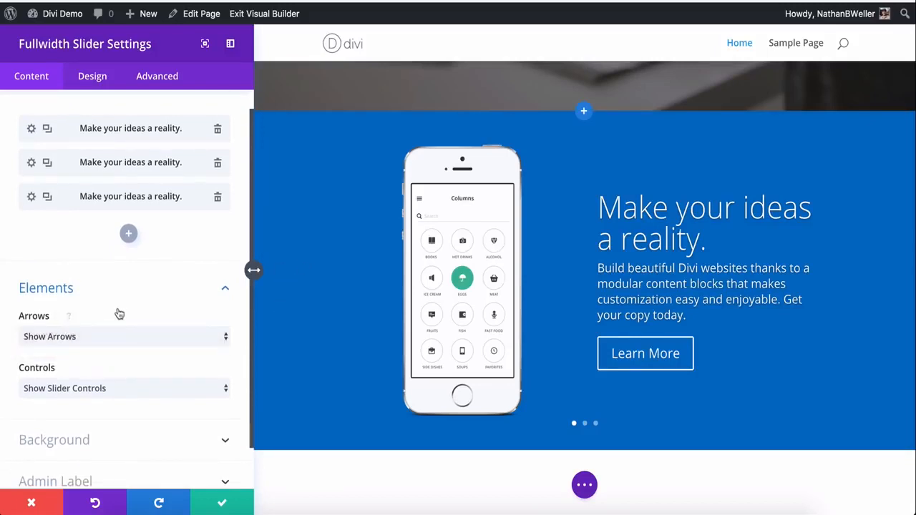
{"action": "left_click", "coordinate": [61, 392]}
{"action": "left_click", "coordinate": [60, 392]}
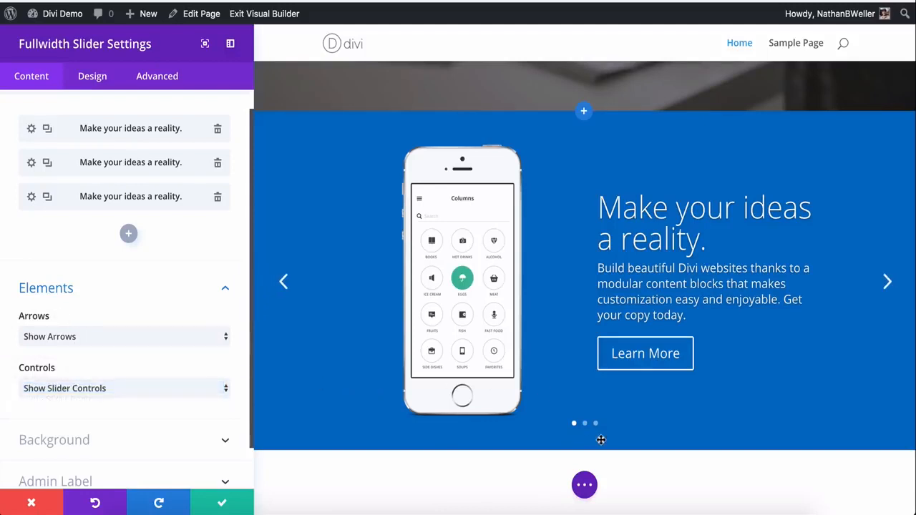
Review the slider module's parallax effect, background image position and background image size settings.
{"action": "scroll", "coordinate": [146, 398], "scroll_direction": "down", "scroll_amount": 2}
{"action": "left_click", "coordinate": [147, 399]}
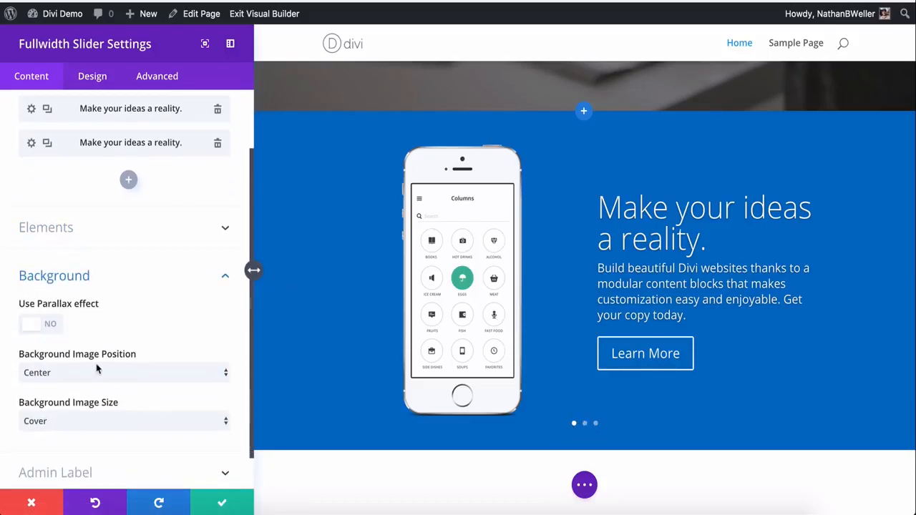
{"action": "scroll", "coordinate": [97, 367], "scroll_direction": "down", "scroll_amount": 1}
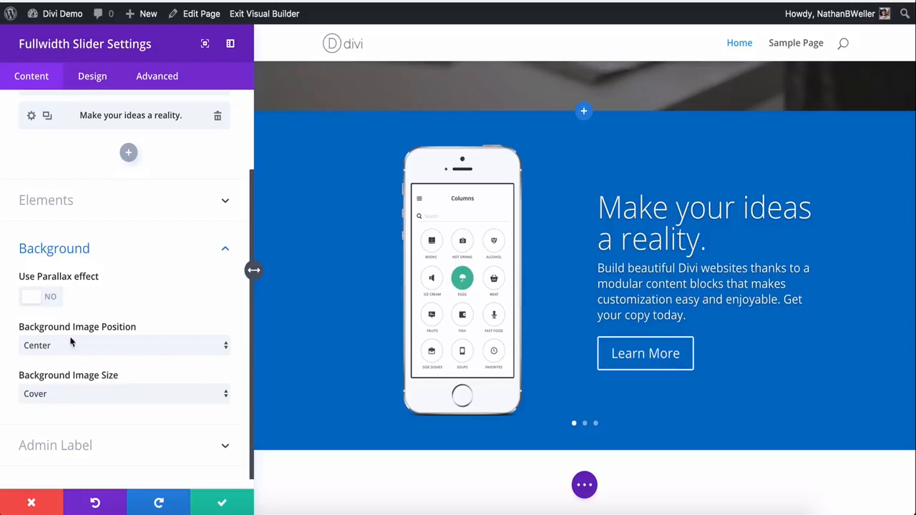
{"action": "left_click", "coordinate": [226, 249]}
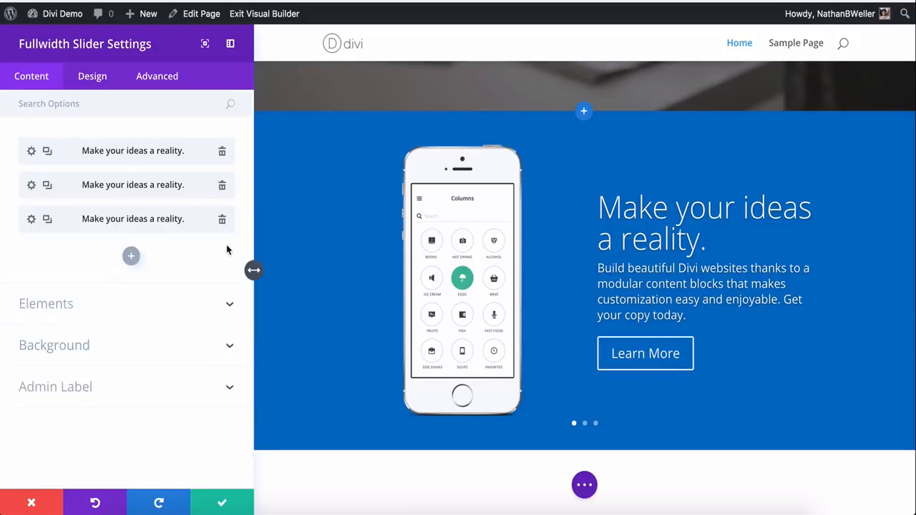
Try the Remove Inner Shadow option in the slider's layout design settings and turn it back off.
{"action": "left_click", "coordinate": [94, 83]}
{"action": "left_click", "coordinate": [109, 141]}
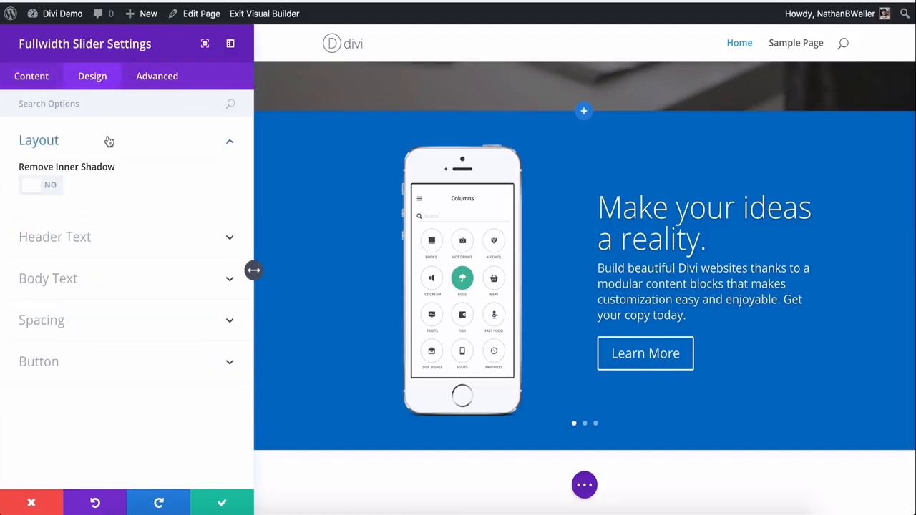
{"action": "left_click", "coordinate": [45, 185]}
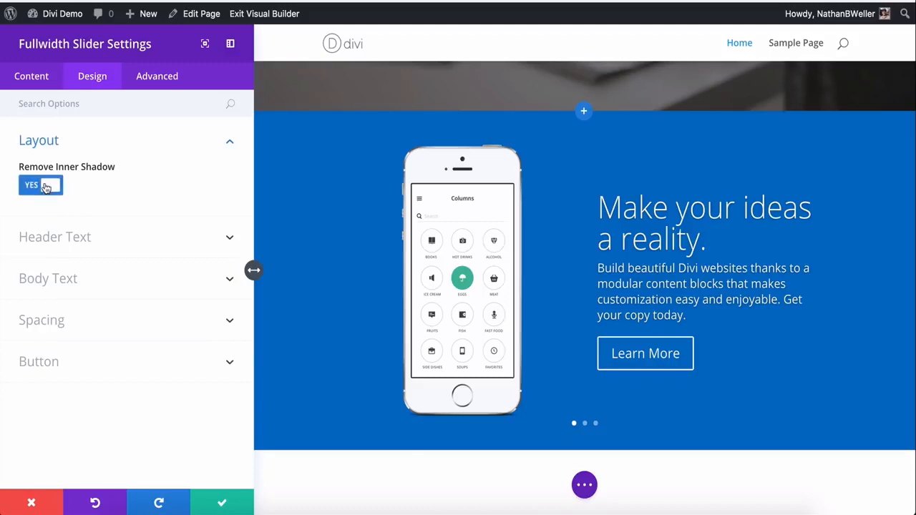
{"action": "left_click", "coordinate": [44, 185]}
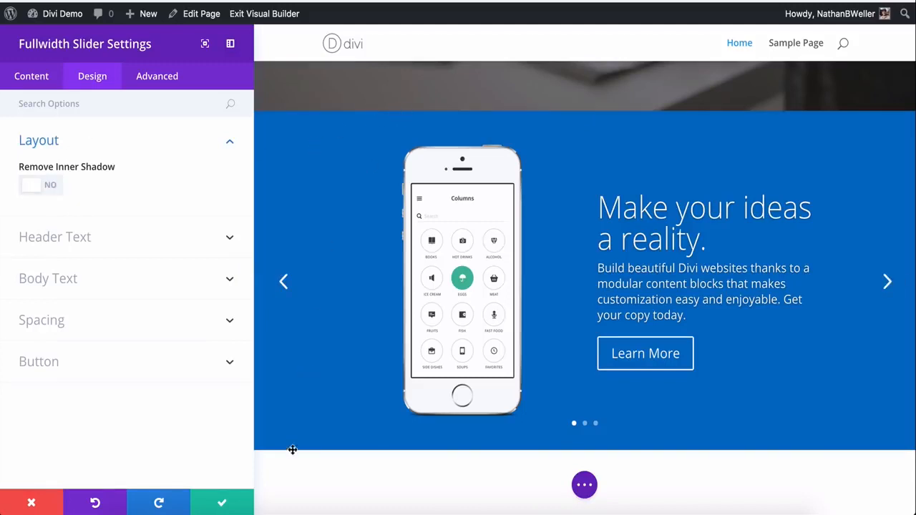
Review the slider's header text and body text design settings, including font, size, color, letter spacing and line height.
{"action": "left_click", "coordinate": [87, 140]}
{"action": "left_click", "coordinate": [80, 188]}
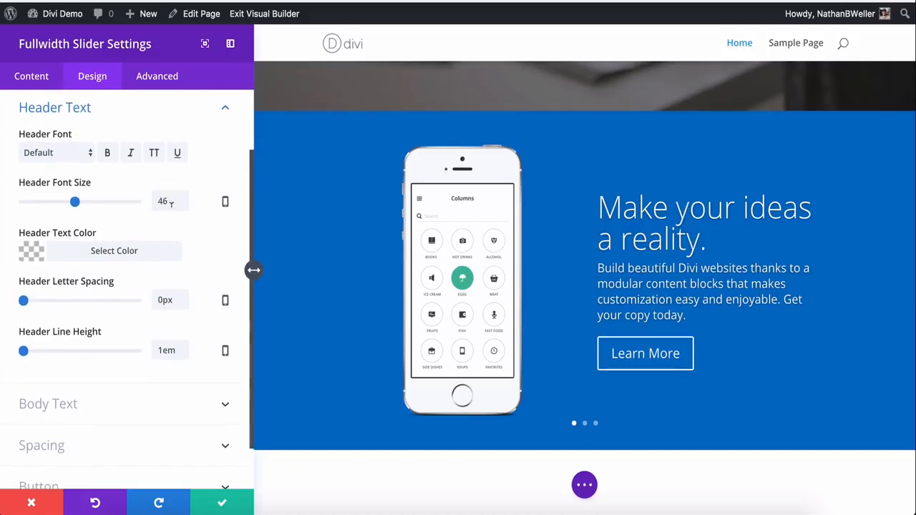
{"action": "scroll", "coordinate": [170, 203], "scroll_direction": "down", "scroll_amount": 1}
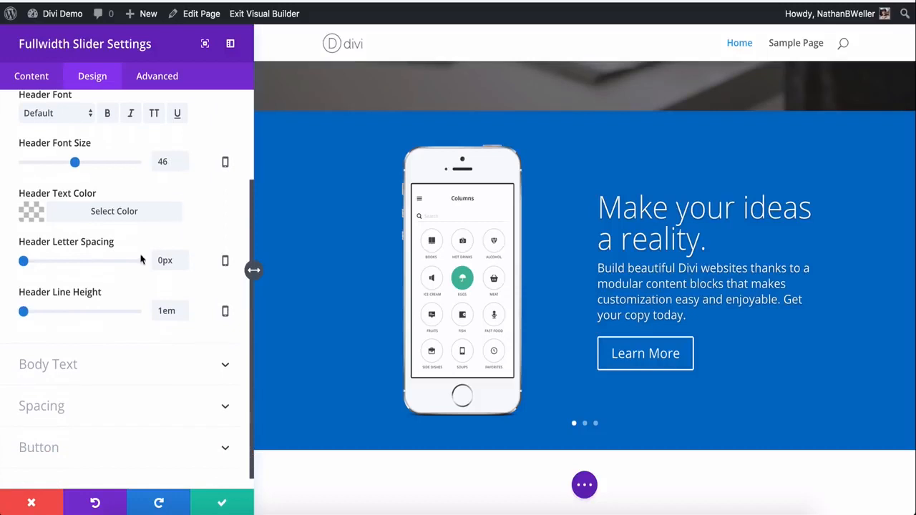
{"action": "left_click", "coordinate": [93, 380]}
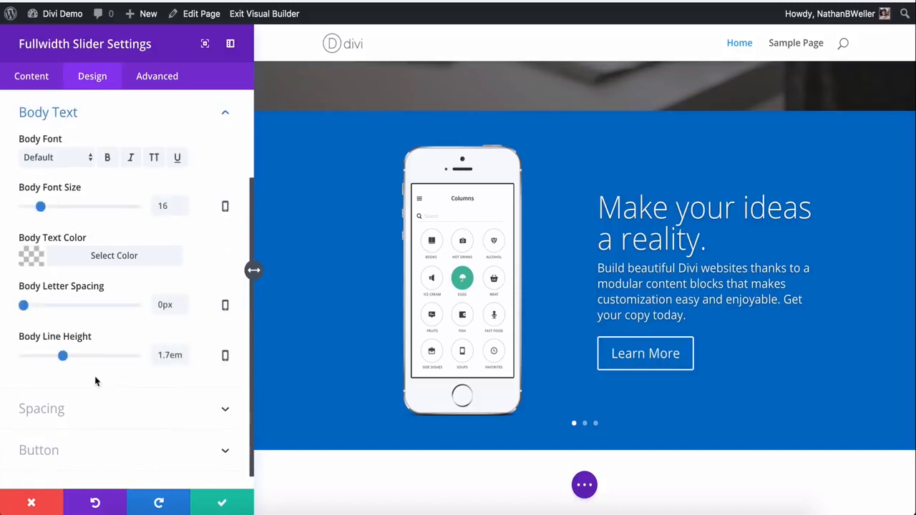
Set the slider's top padding to 1000px and its bottom padding to 100px.
{"action": "left_click", "coordinate": [74, 417]}
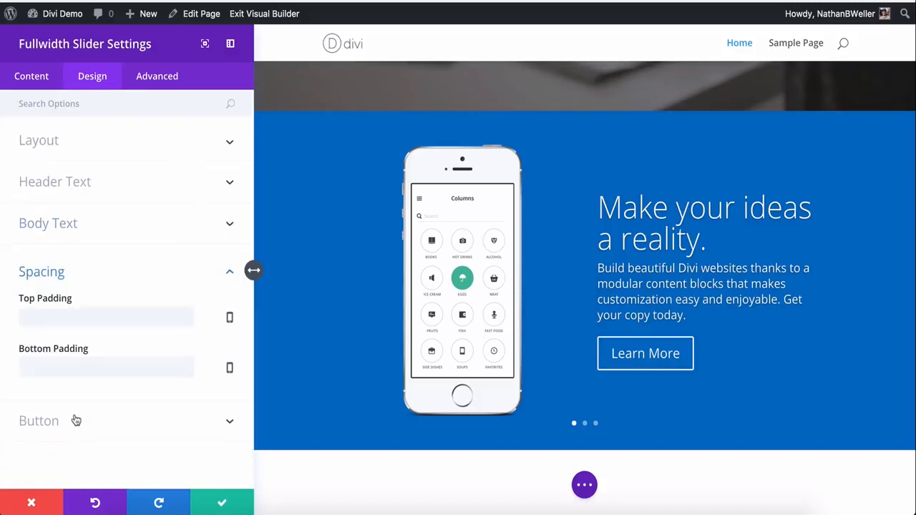
{"action": "left_click", "coordinate": [107, 310]}
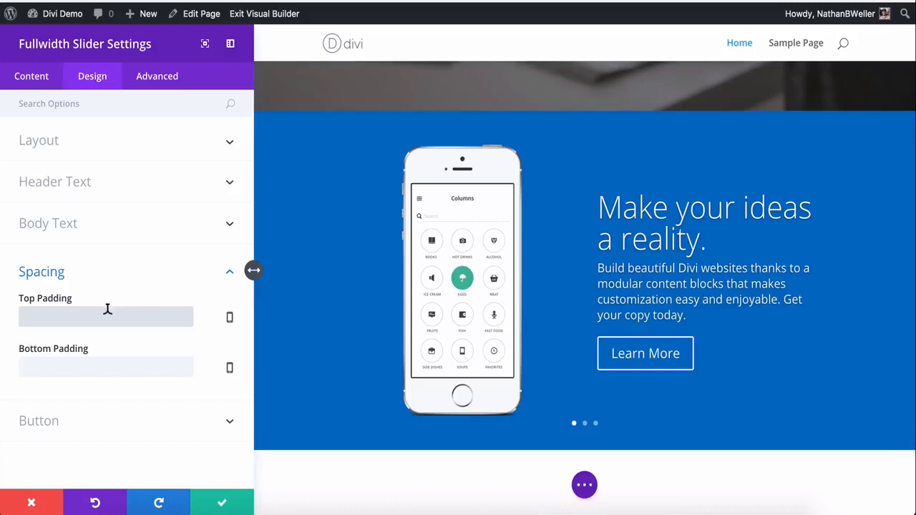
{"action": "type", "text": "1000"}
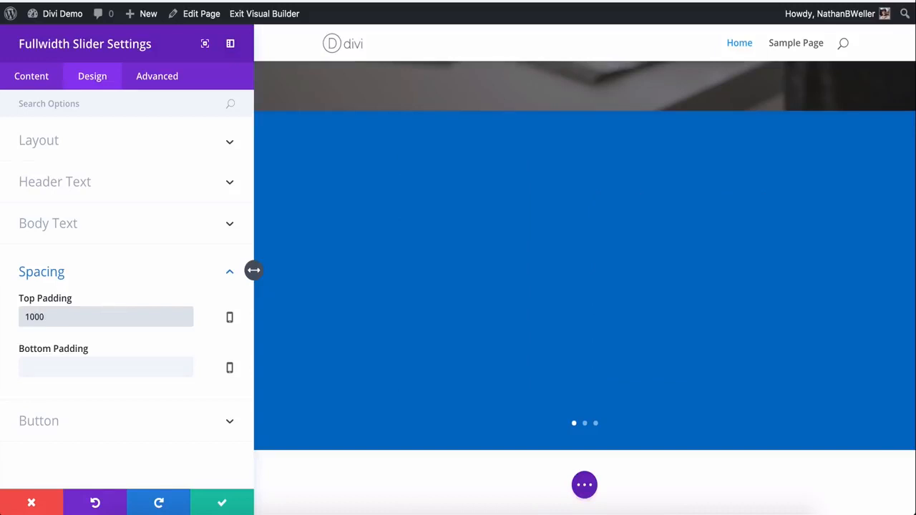
{"action": "left_click", "coordinate": [84, 362]}
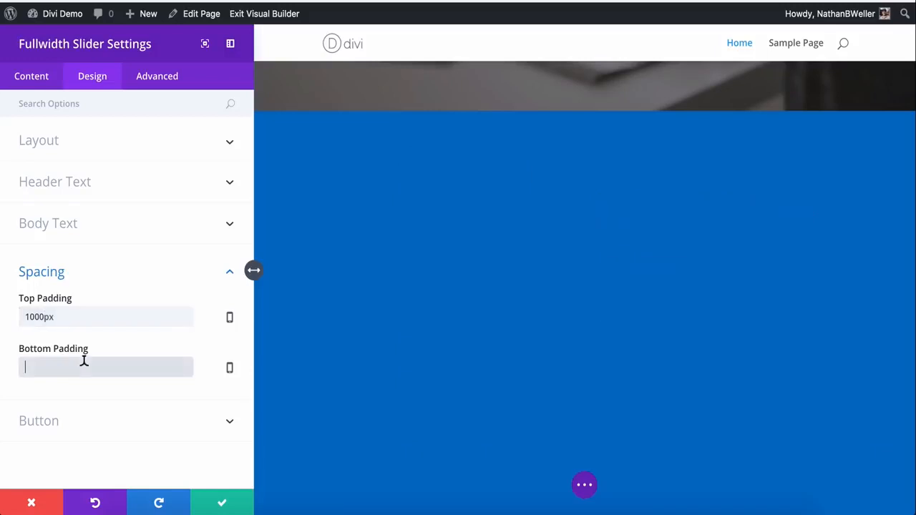
{"action": "type", "text": "100"}
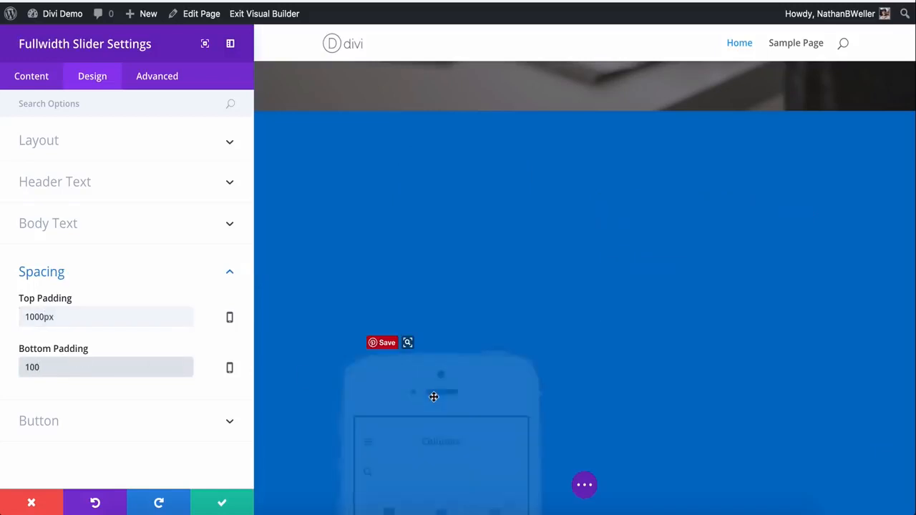
Set the slider's top padding to 100px.
{"action": "scroll", "coordinate": [434, 397], "scroll_direction": "down", "scroll_amount": 5}
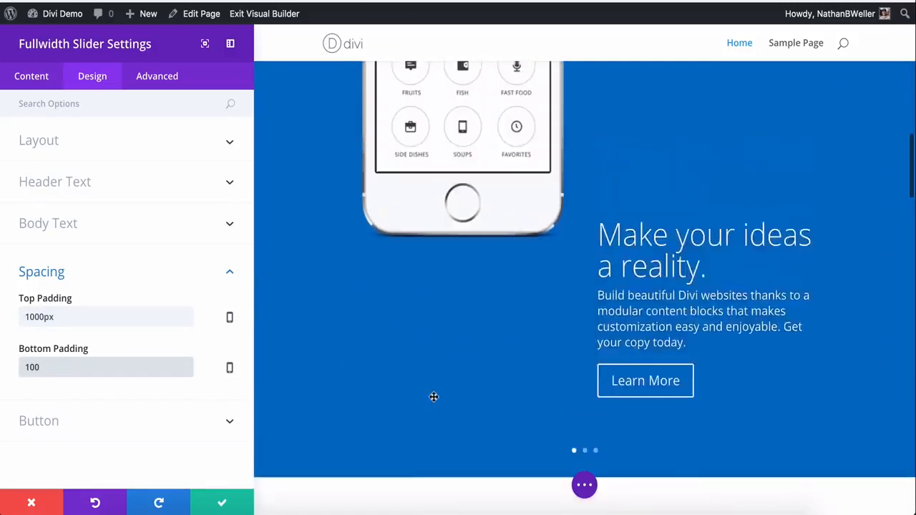
{"action": "scroll", "coordinate": [434, 395], "scroll_direction": "up", "scroll_amount": 2}
{"action": "left_click", "coordinate": [43, 309]}
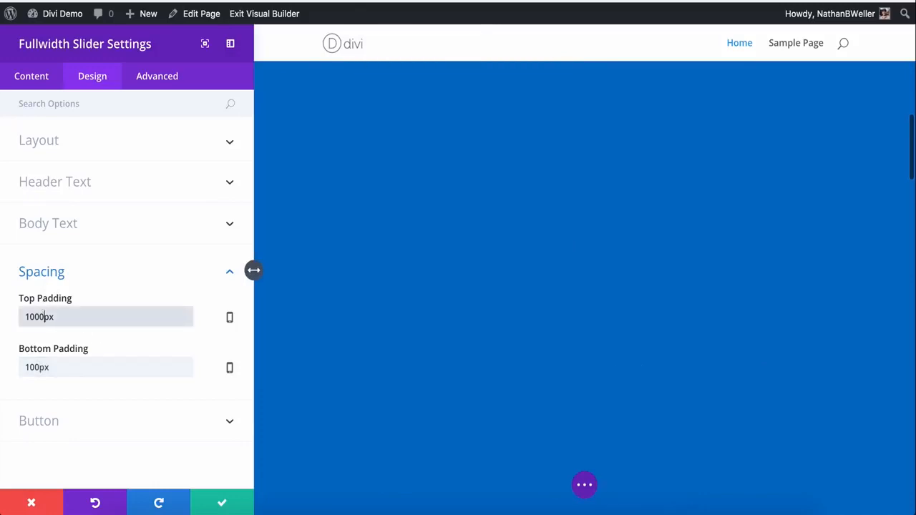
{"action": "key", "text": "BackSpace"}
{"action": "scroll", "coordinate": [367, 269], "scroll_direction": "up", "scroll_amount": 3}
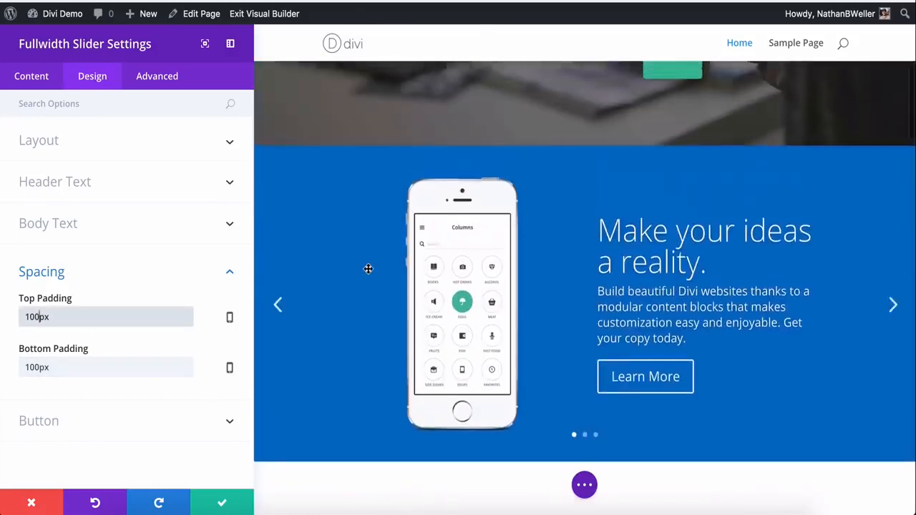
Clear the slider's top padding and bottom padding values.
{"action": "double_click", "coordinate": [77, 315]}
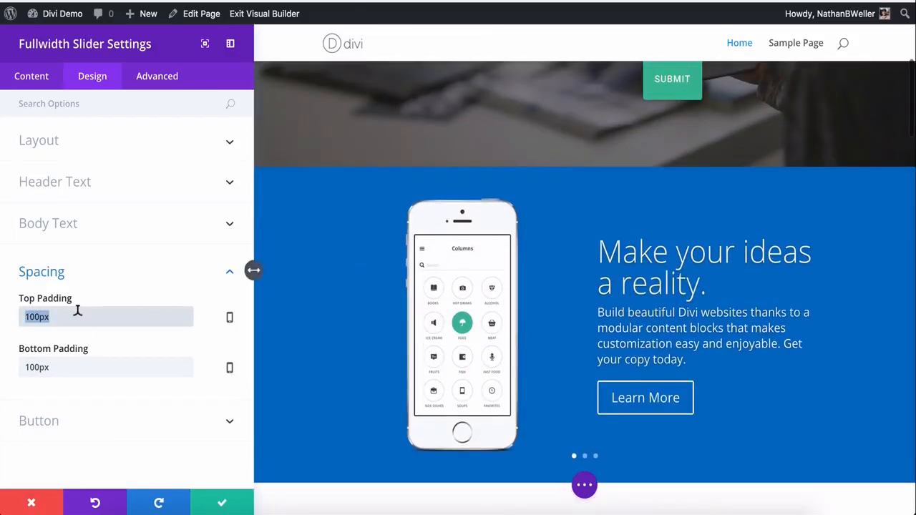
{"action": "key", "text": "BackSpace"}
{"action": "double_click", "coordinate": [64, 365]}
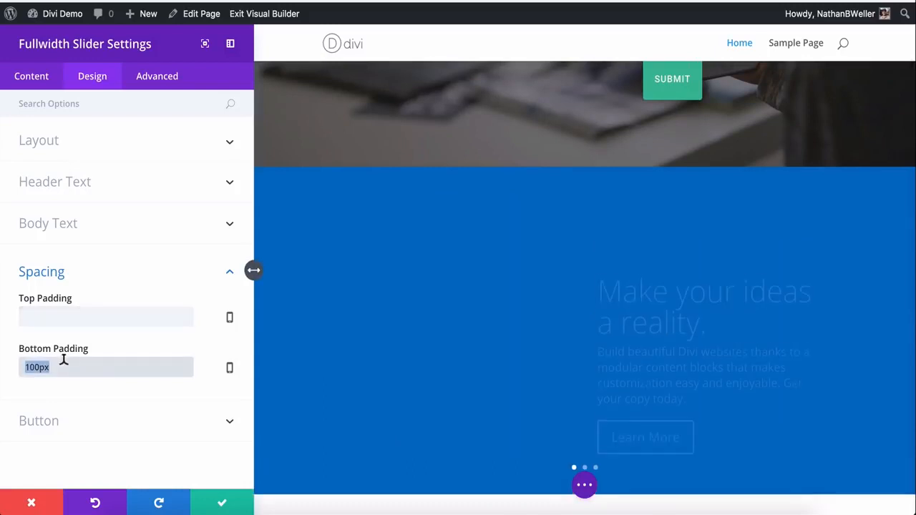
{"action": "key", "text": "BackSpace"}
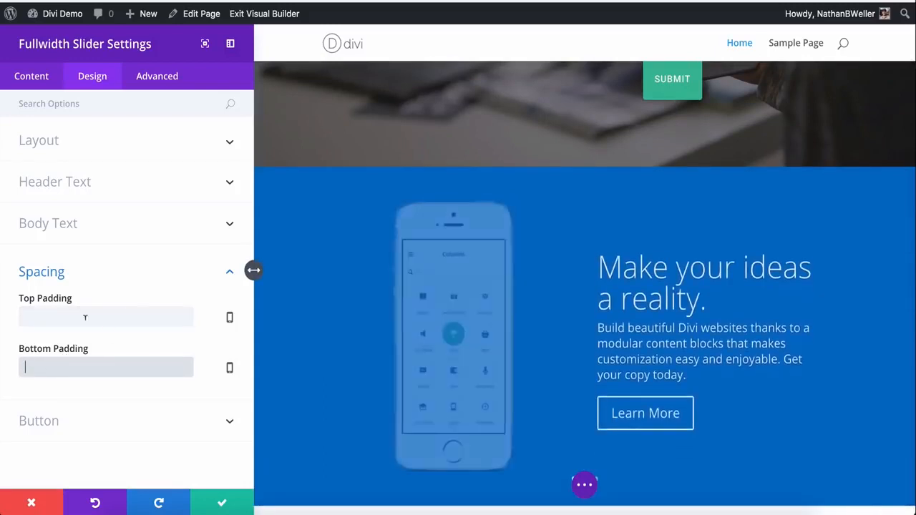
Review the slider's button style option, CSS ID and class fields, and custom CSS fields for its individual elements.
{"action": "left_click", "coordinate": [130, 423]}
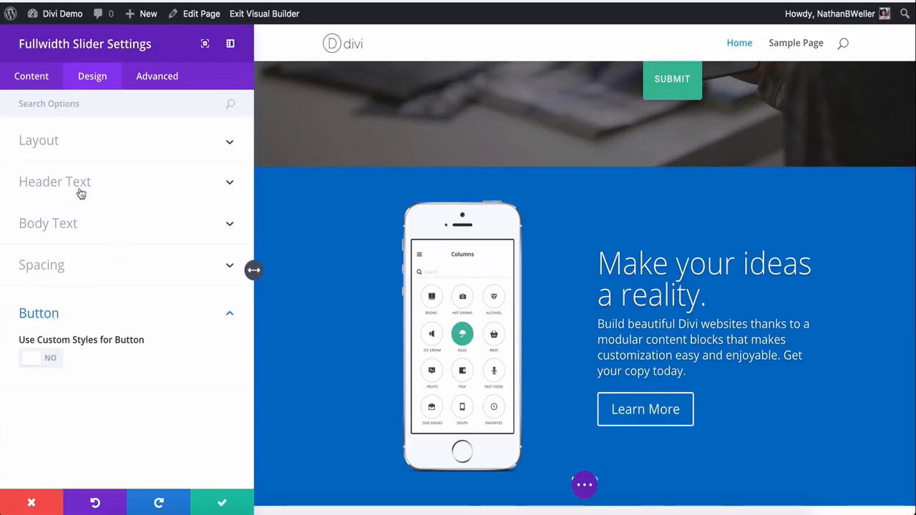
{"action": "left_click", "coordinate": [152, 81]}
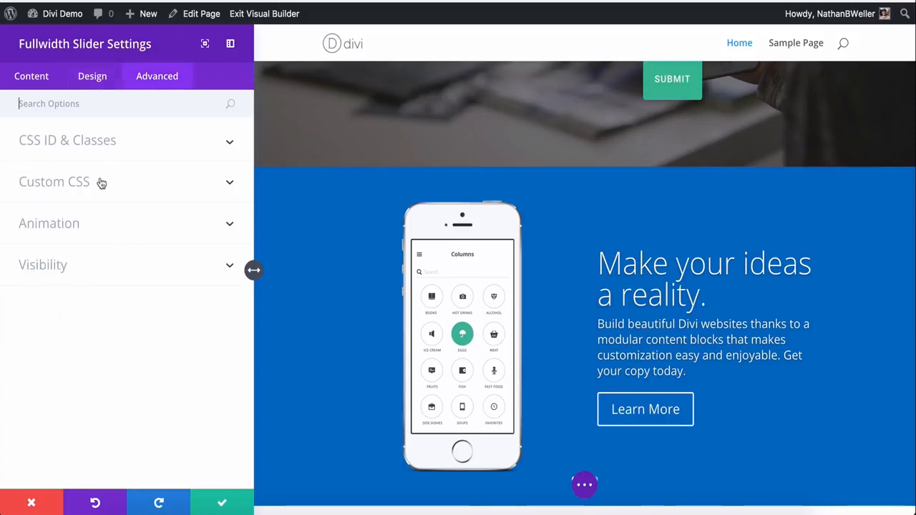
{"action": "left_click", "coordinate": [124, 143]}
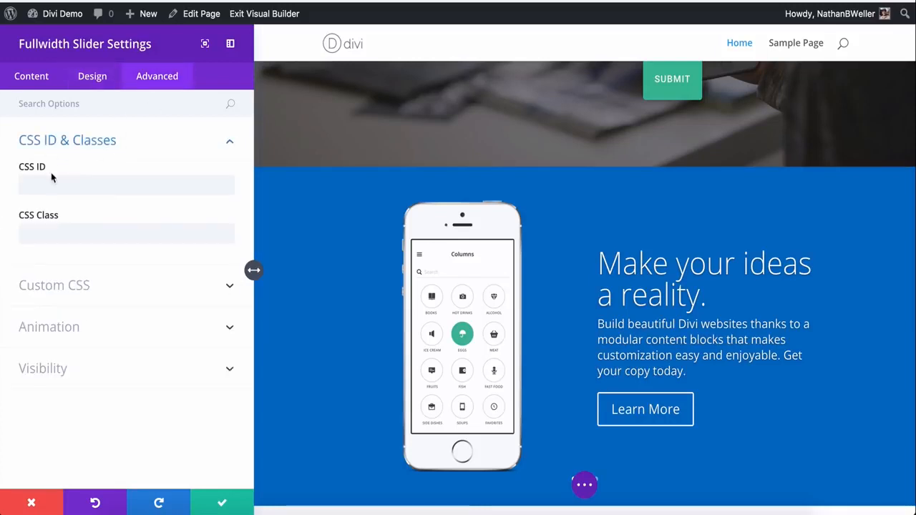
{"action": "left_click", "coordinate": [60, 293]}
{"action": "scroll", "coordinate": [60, 294], "scroll_direction": "down", "scroll_amount": 3}
{"action": "scroll", "coordinate": [60, 294], "scroll_direction": "down", "scroll_amount": 6}
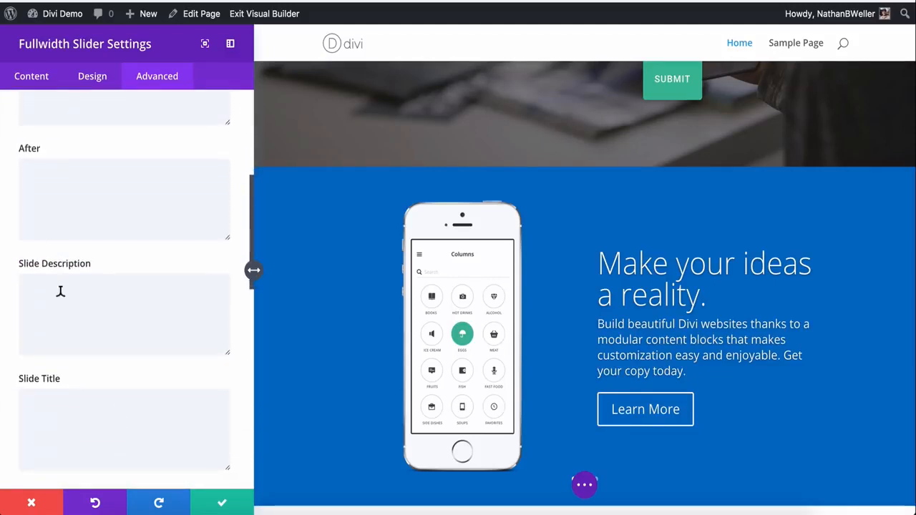
{"action": "scroll", "coordinate": [60, 292], "scroll_direction": "down", "scroll_amount": 5}
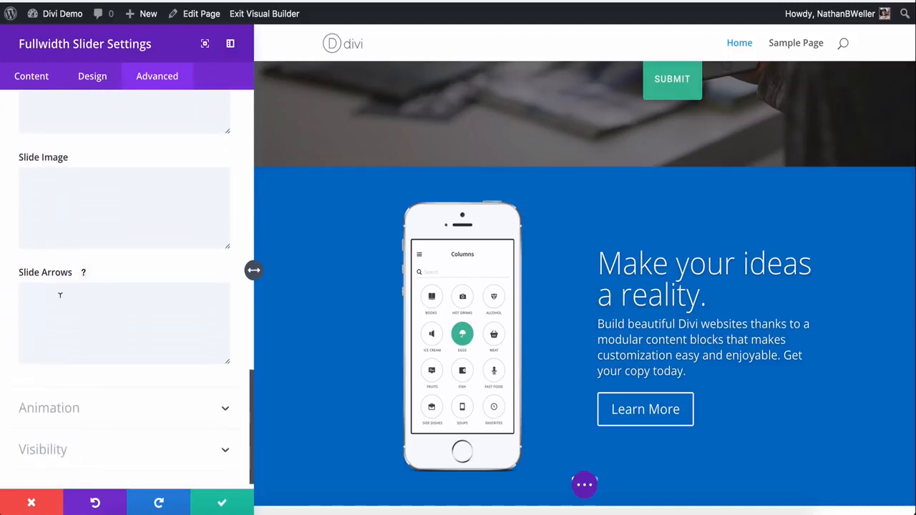
Turn on Automatic Animation for the slider and leave Continue Automatic Slide on Hover off after trying it.
{"action": "left_click", "coordinate": [64, 421]}
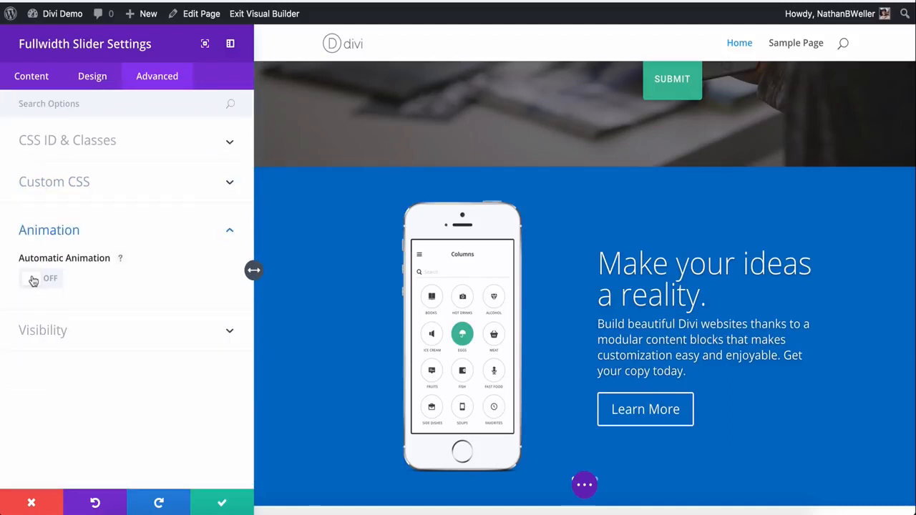
{"action": "left_click", "coordinate": [31, 278]}
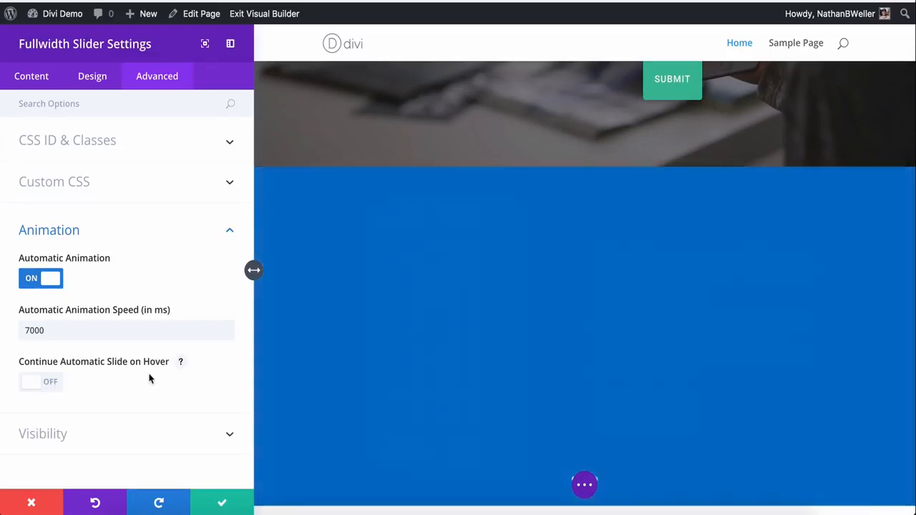
{"action": "left_click", "coordinate": [40, 384]}
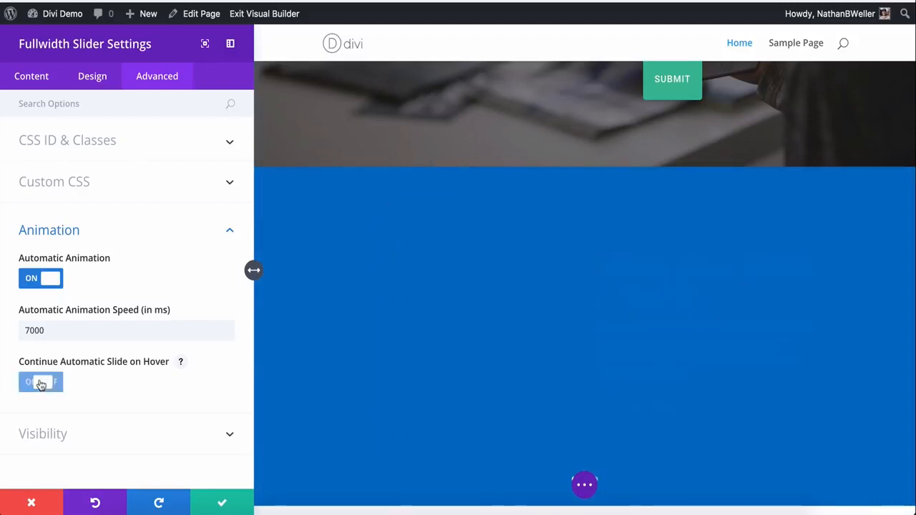
{"action": "left_click", "coordinate": [43, 383]}
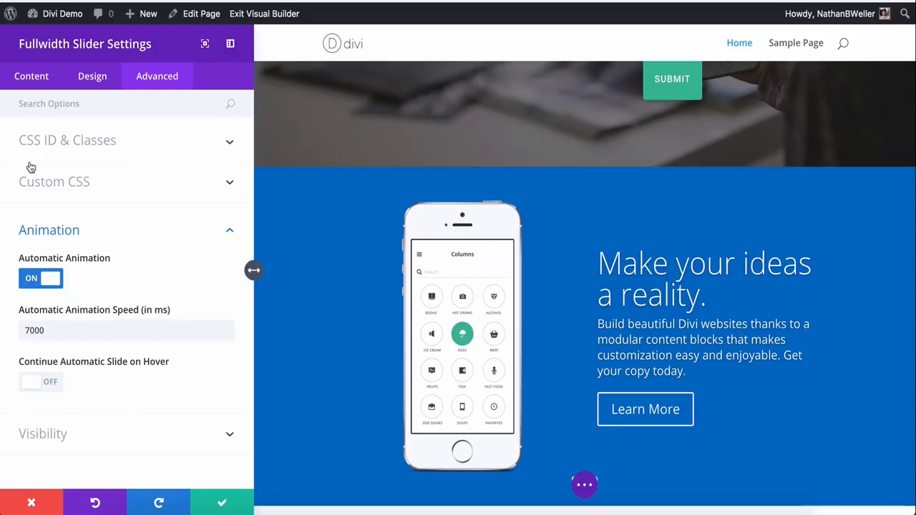
Open the first slide's own settings and review its text content, including button text and body content.
{"action": "left_click", "coordinate": [41, 76]}
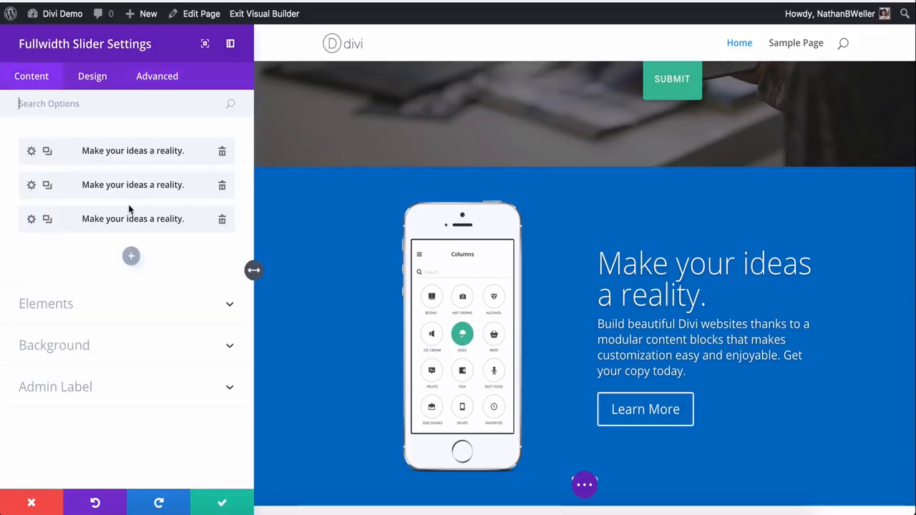
{"action": "left_click", "coordinate": [31, 154]}
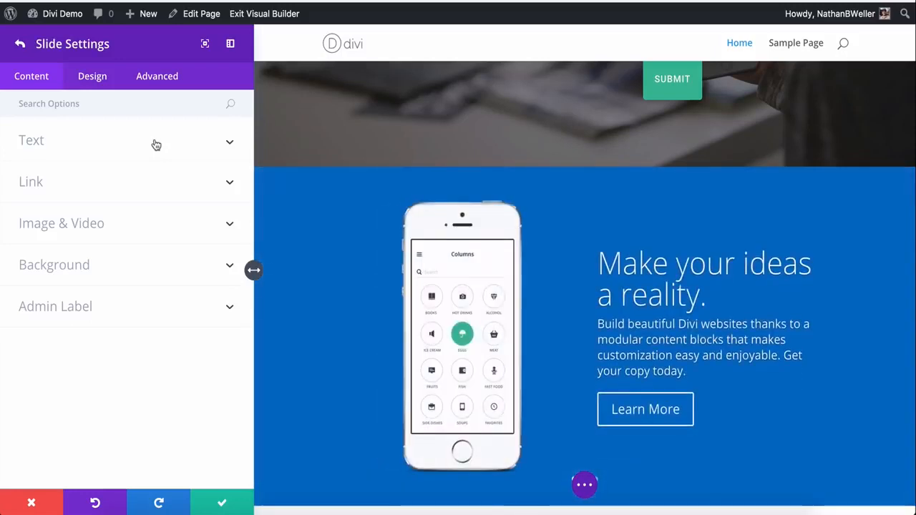
{"action": "left_click", "coordinate": [156, 145]}
{"action": "scroll", "coordinate": [153, 145], "scroll_direction": "down", "scroll_amount": 2}
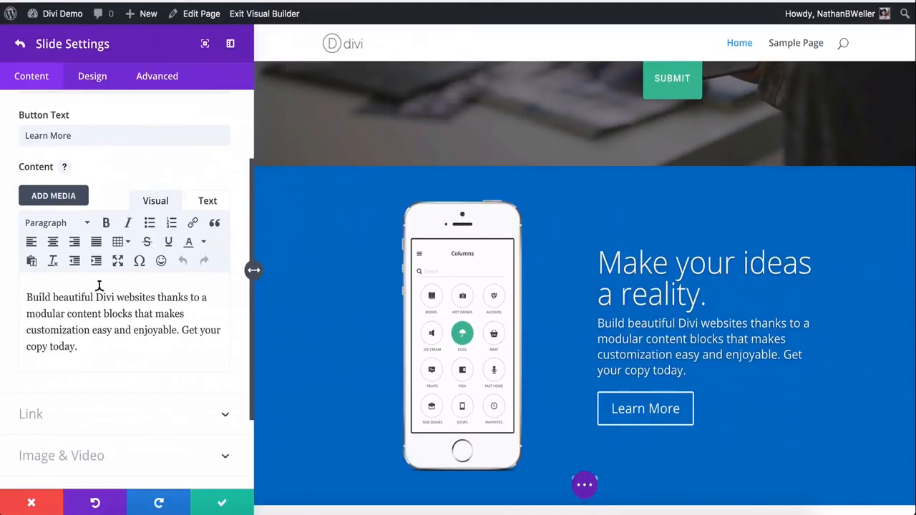
{"action": "scroll", "coordinate": [100, 285], "scroll_direction": "down", "scroll_amount": 2}
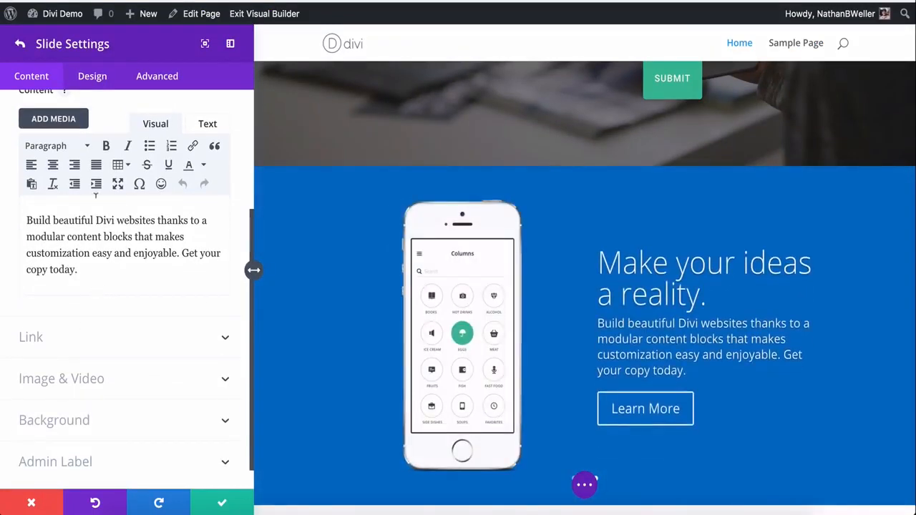
Review the slide's design settings for overlays, arrow and dot navigation colors, and image vertical alignment.
{"action": "left_click", "coordinate": [92, 76]}
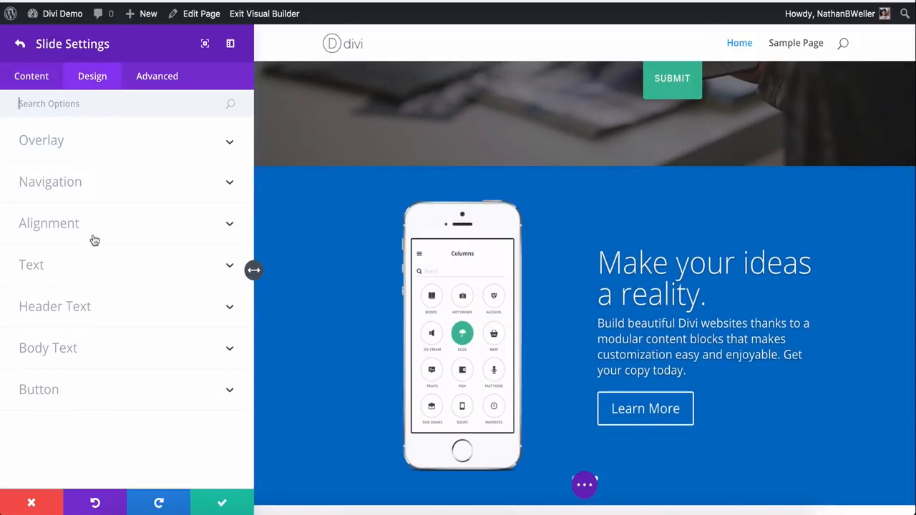
{"action": "left_click", "coordinate": [101, 181]}
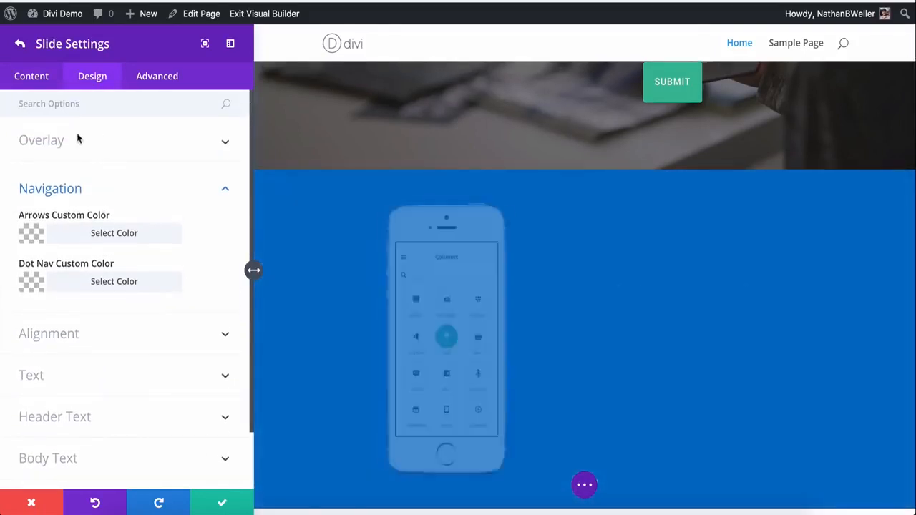
{"action": "left_click", "coordinate": [41, 143]}
{"action": "left_click", "coordinate": [40, 143]}
{"action": "left_click", "coordinate": [40, 144]}
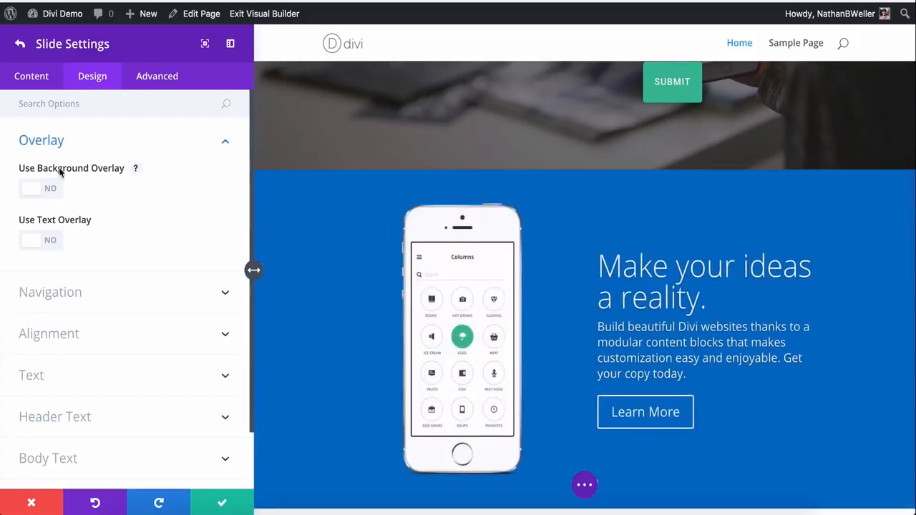
{"action": "scroll", "coordinate": [107, 225], "scroll_direction": "down", "scroll_amount": 2}
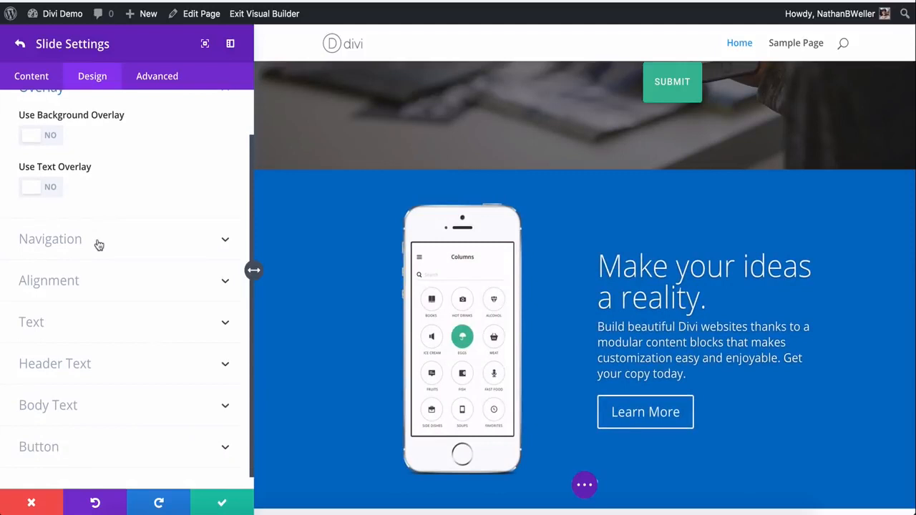
{"action": "left_click", "coordinate": [99, 243]}
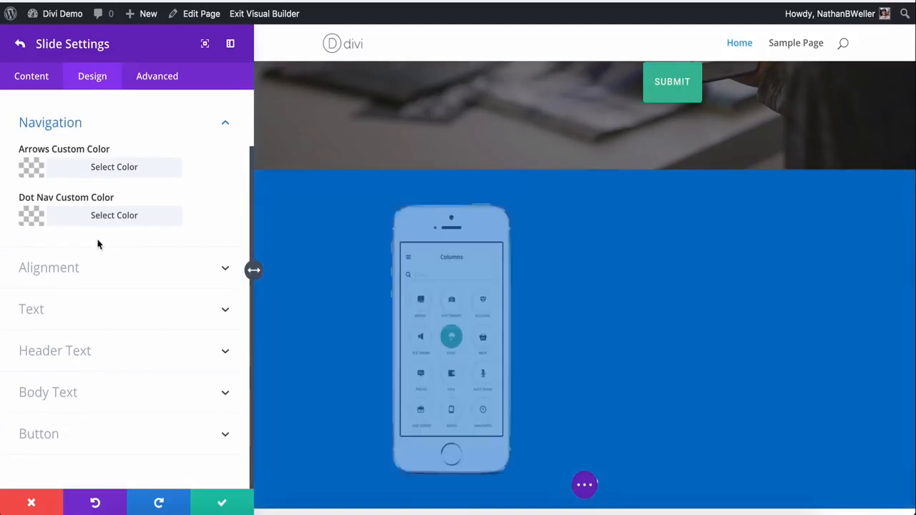
{"action": "left_click", "coordinate": [66, 268]}
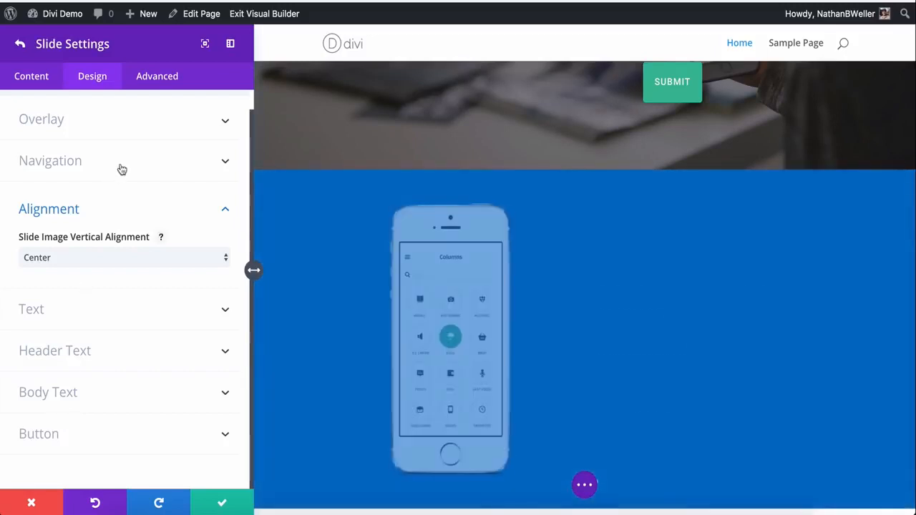
Review the slide's custom CSS fields, such as Before, Main Element, After and Slide Title.
{"action": "left_click", "coordinate": [159, 81]}
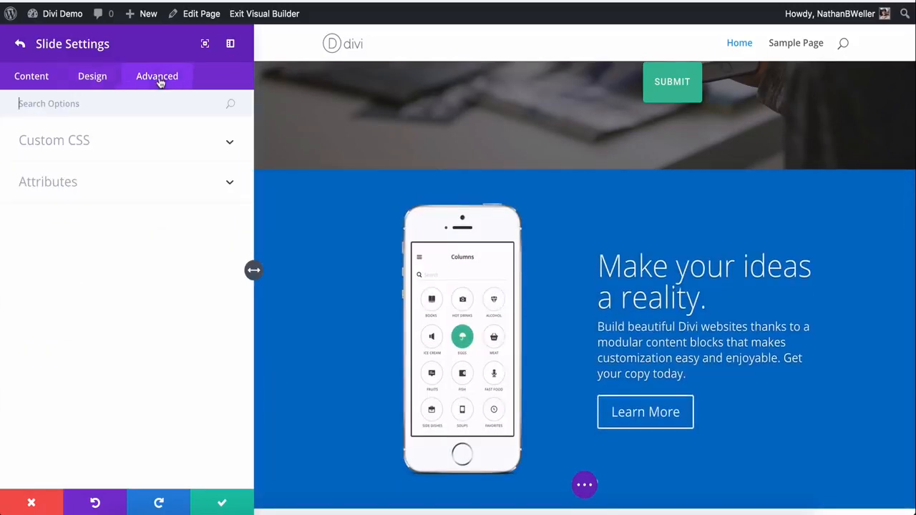
{"action": "left_click", "coordinate": [131, 140]}
{"action": "scroll", "coordinate": [129, 286], "scroll_direction": "down", "scroll_amount": 8}
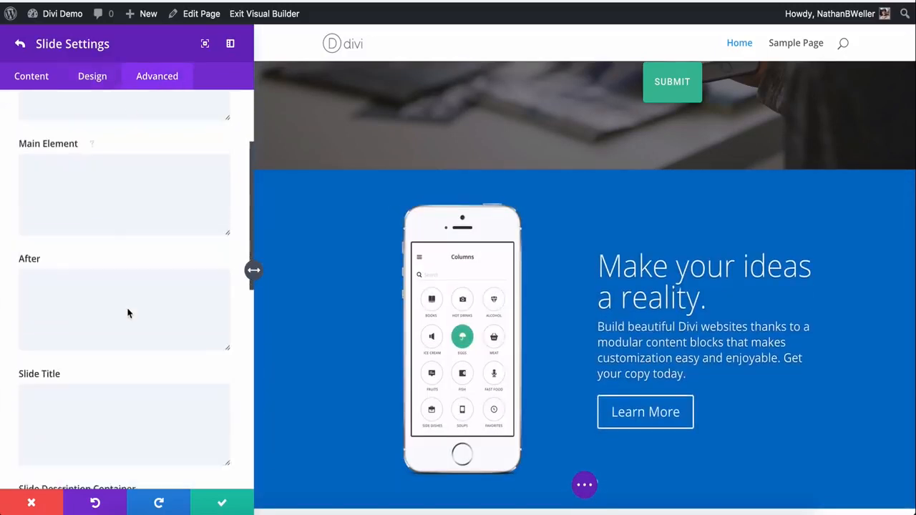
{"action": "scroll", "coordinate": [128, 312], "scroll_direction": "down", "scroll_amount": 5}
{"action": "scroll", "coordinate": [127, 313], "scroll_direction": "up", "scroll_amount": 10}
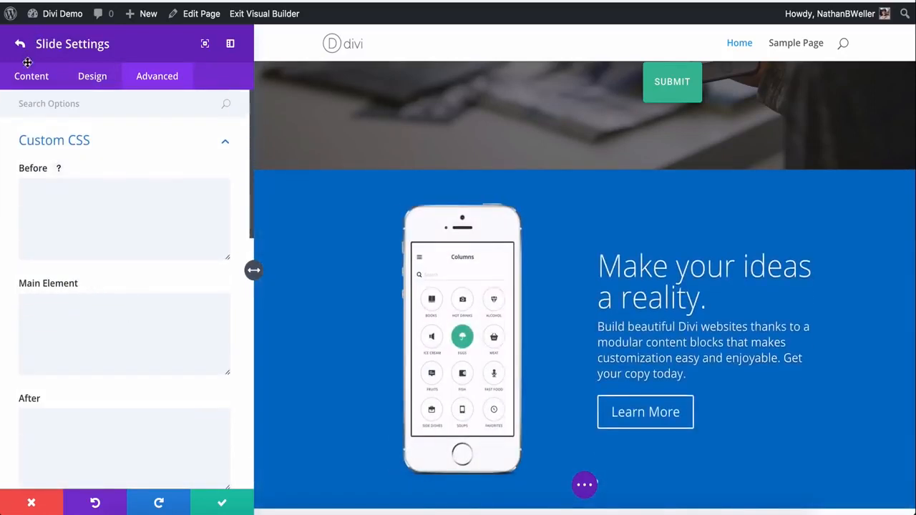
Save the slide's settings and the Fullwidth Slider module's settings.
{"action": "left_click", "coordinate": [31, 82]}
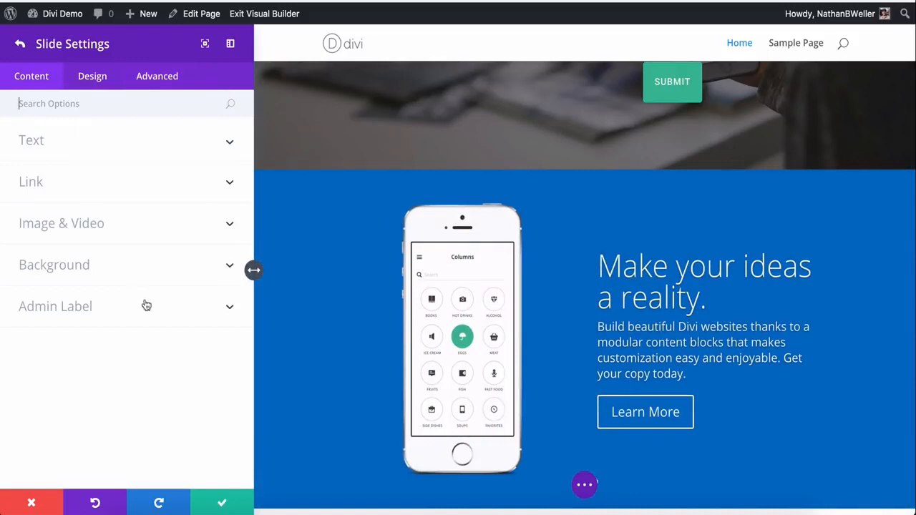
{"action": "left_click", "coordinate": [224, 504]}
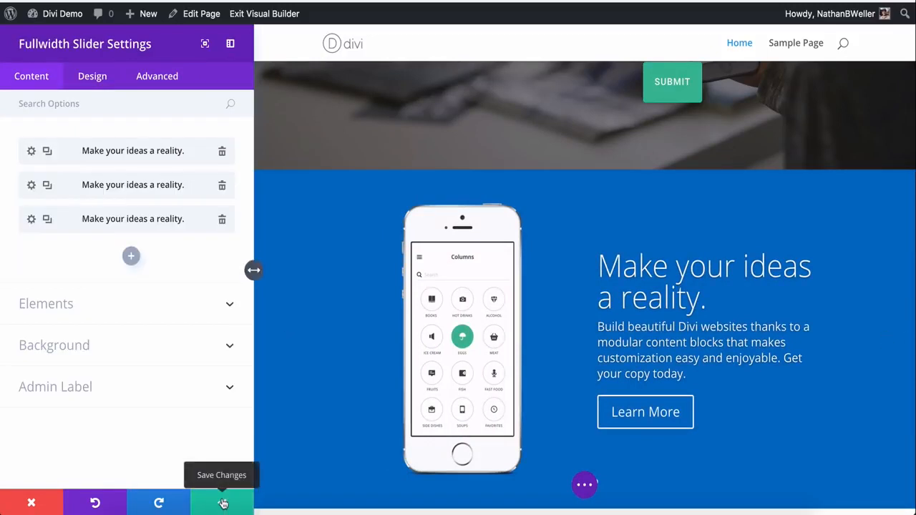
{"action": "left_click", "coordinate": [224, 504]}
Disable the page's top section with the email form on phone, tablet and desktop.
{"action": "scroll", "coordinate": [292, 336], "scroll_direction": "down", "scroll_amount": 3}
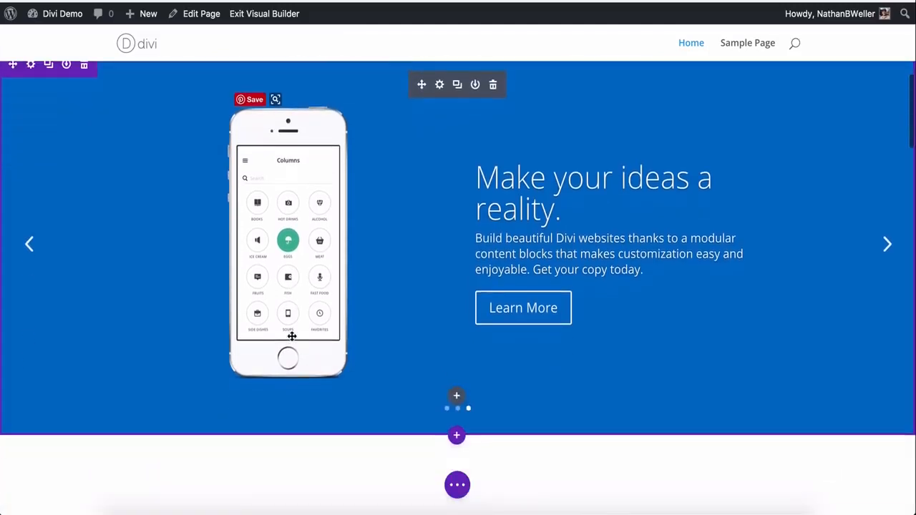
{"action": "scroll", "coordinate": [292, 337], "scroll_direction": "up", "scroll_amount": 5}
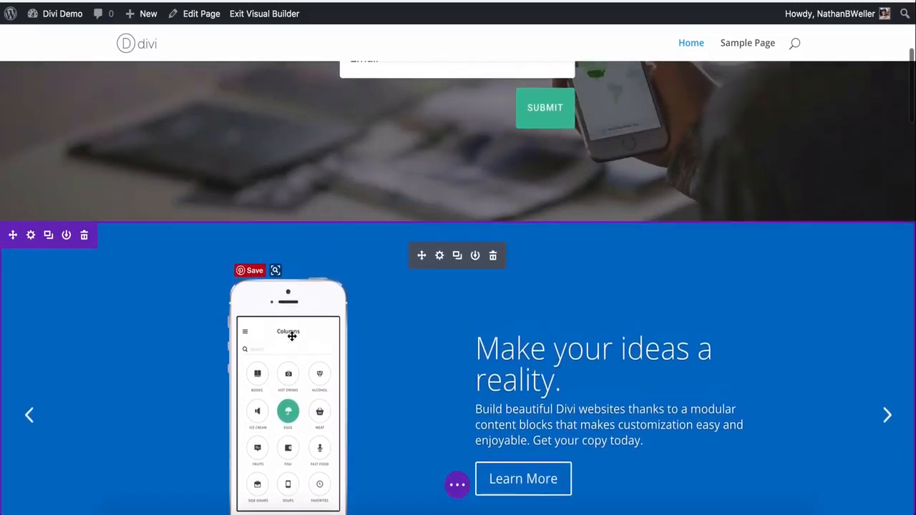
{"action": "scroll", "coordinate": [292, 336], "scroll_direction": "up", "scroll_amount": 4}
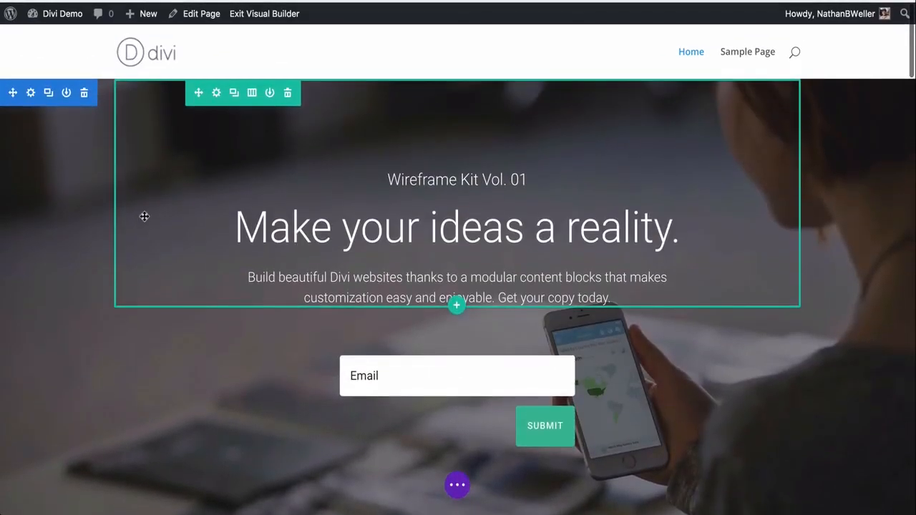
{"action": "right_click", "coordinate": [12, 95]}
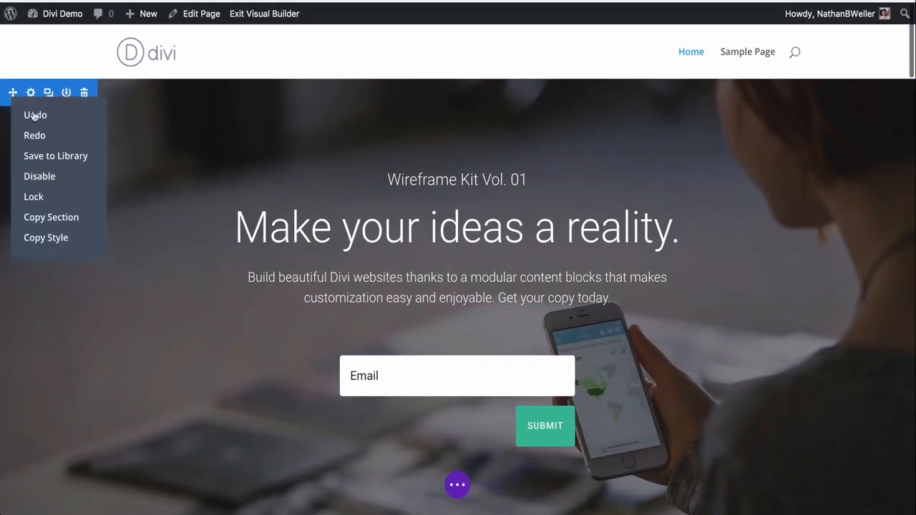
{"action": "left_click", "coordinate": [28, 177]}
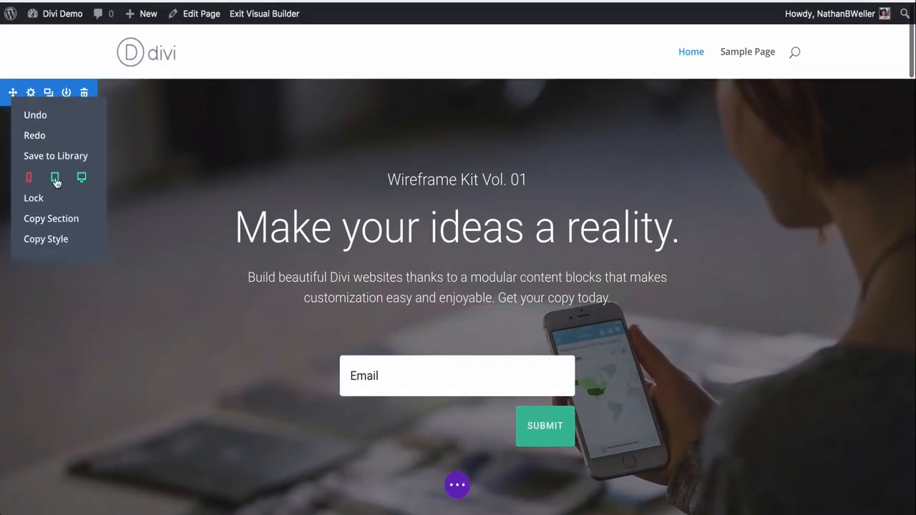
{"action": "left_click", "coordinate": [54, 177]}
{"action": "left_click", "coordinate": [81, 177]}
{"action": "scroll", "coordinate": [247, 198], "scroll_direction": "down", "scroll_amount": 1}
{"action": "left_click", "coordinate": [200, 246]}
Save the page and exit the Visual Builder.
{"action": "scroll", "coordinate": [201, 245], "scroll_direction": "down", "scroll_amount": 5}
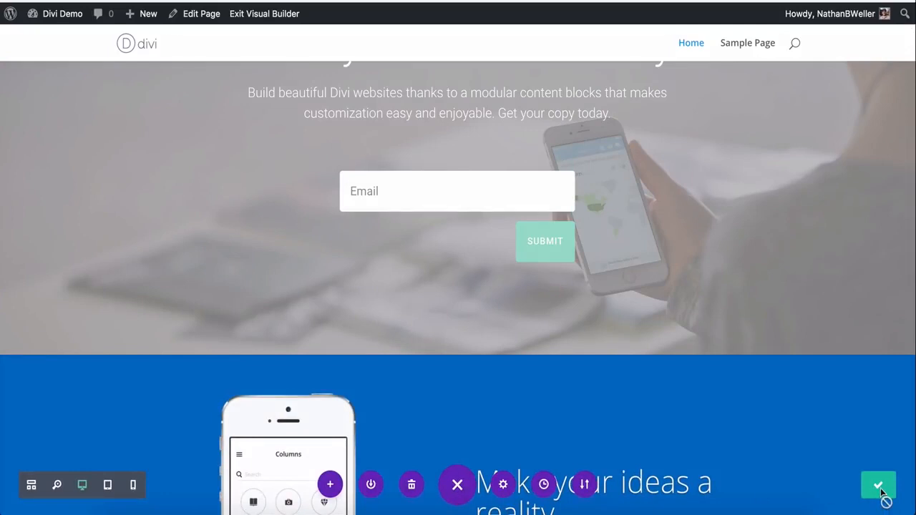
{"action": "scroll", "coordinate": [604, 317], "scroll_direction": "up", "scroll_amount": 5}
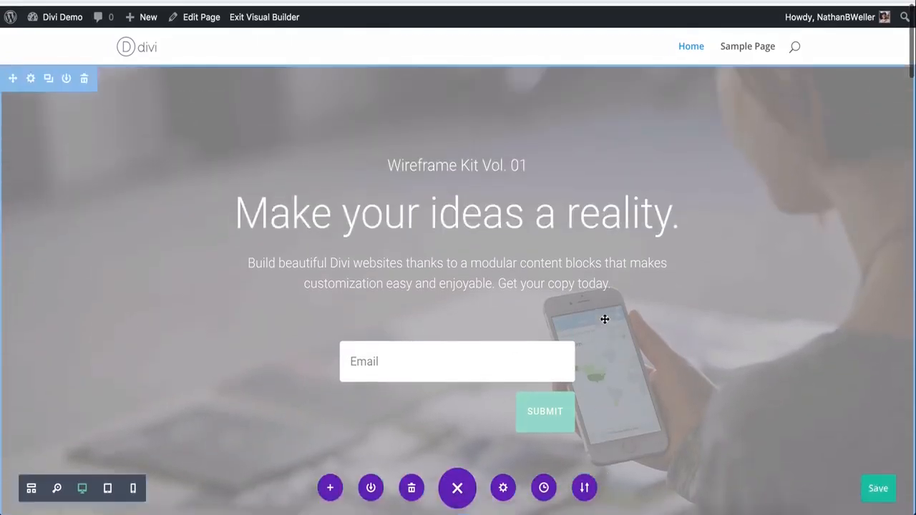
{"action": "left_click", "coordinate": [265, 24]}
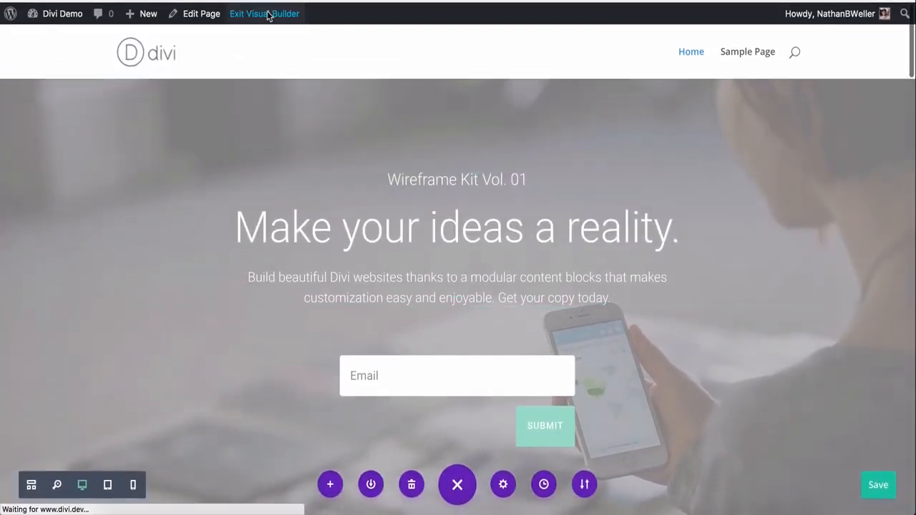